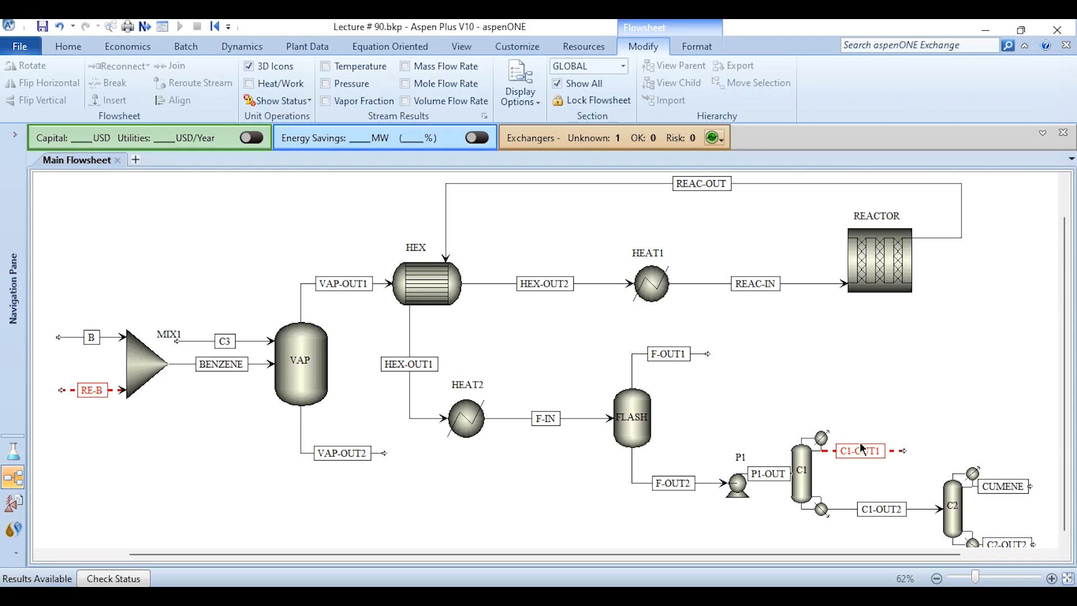
Step: Compare the stream results of C1-OUT1 with those of RE-B in one results table
right_click(885, 451)
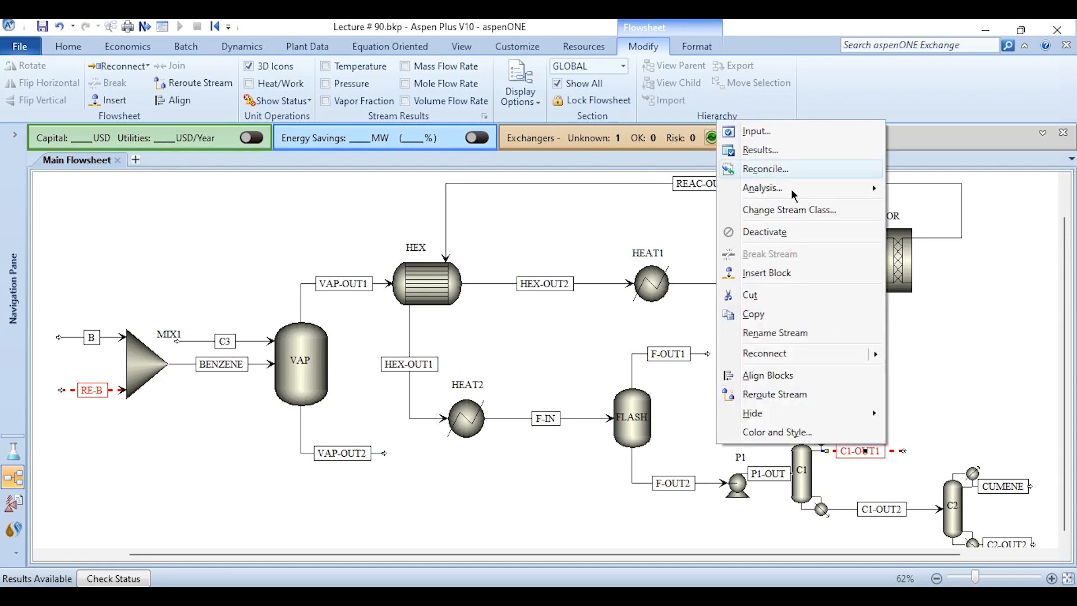
click(787, 159)
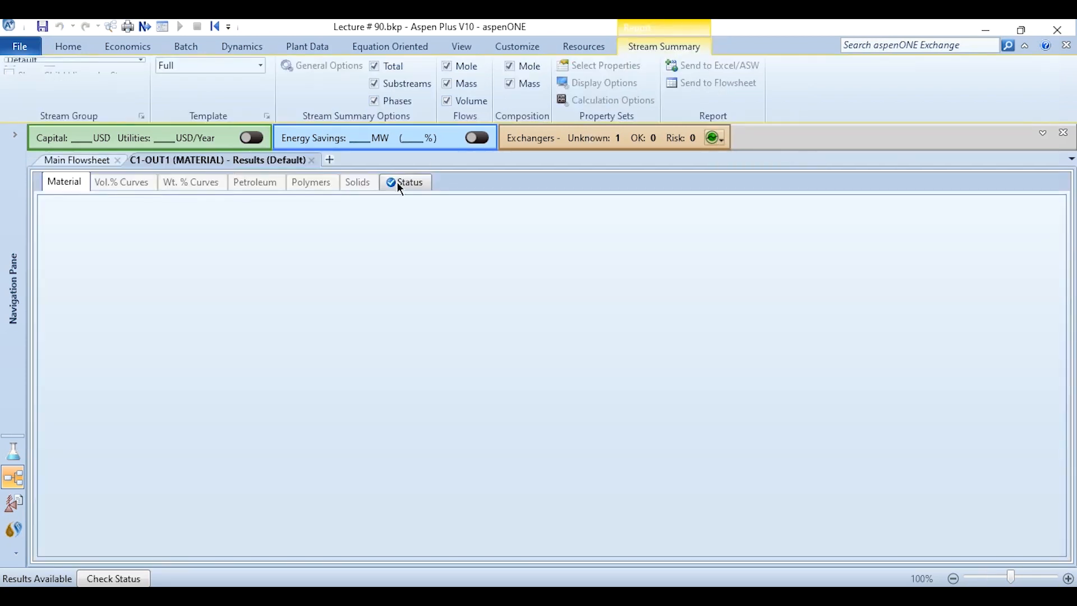
click(508, 213)
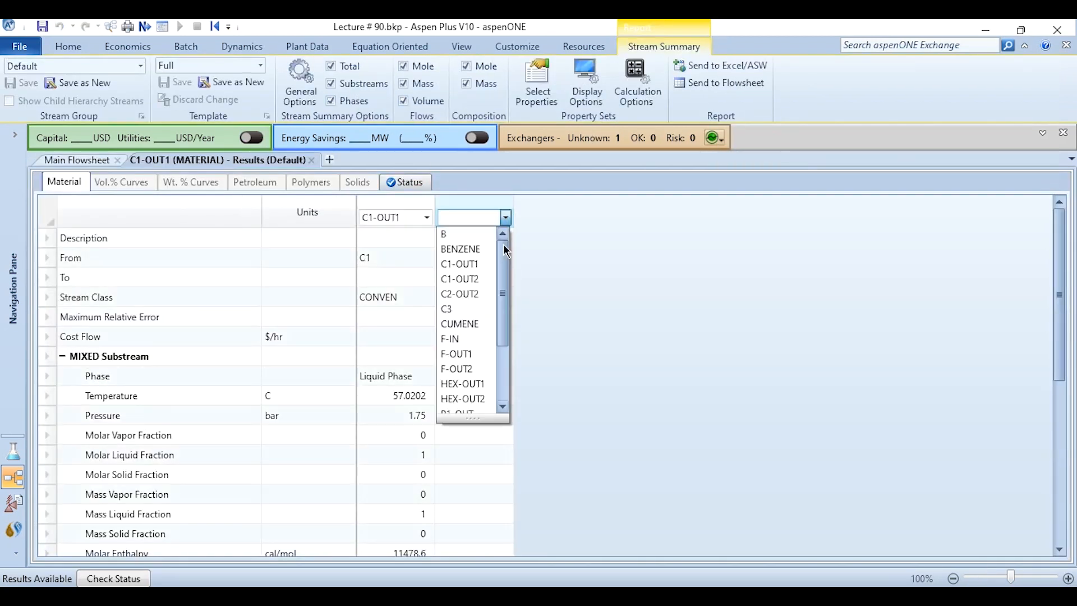
drag(507, 299, 507, 324)
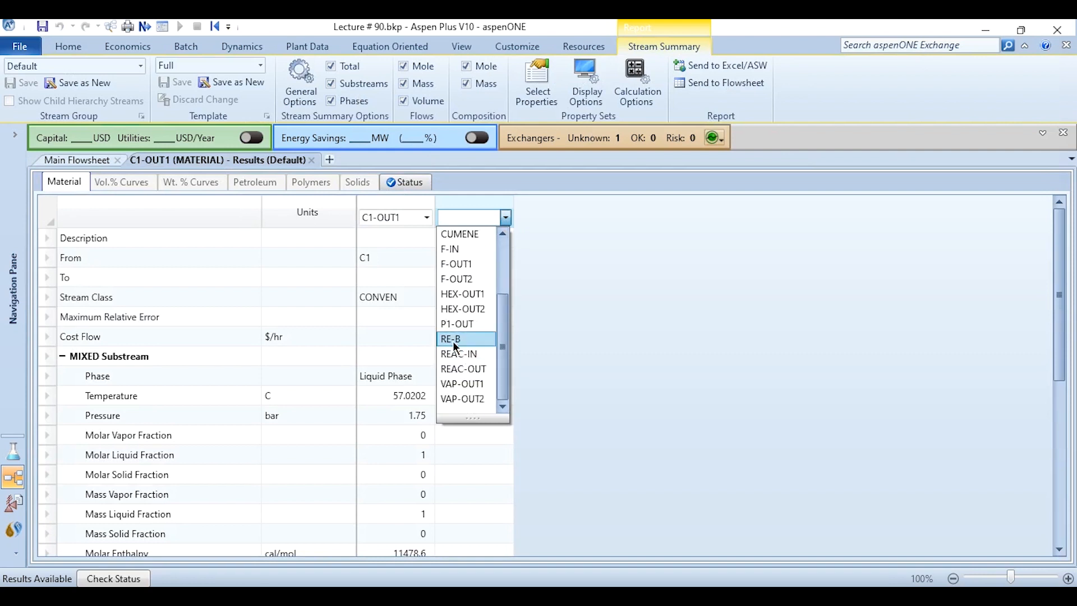
click(455, 349)
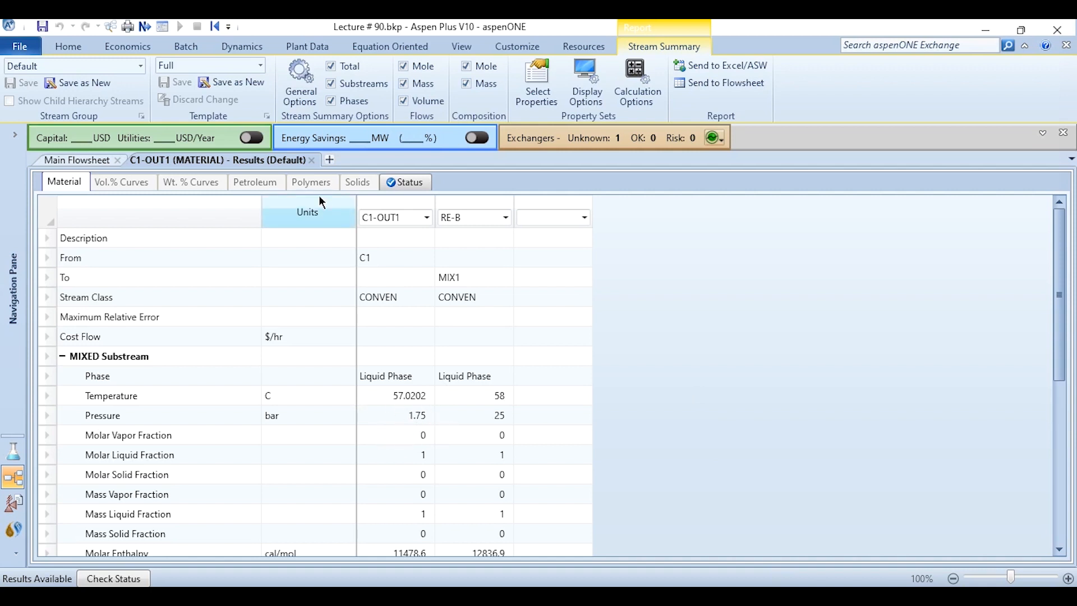
click(312, 160)
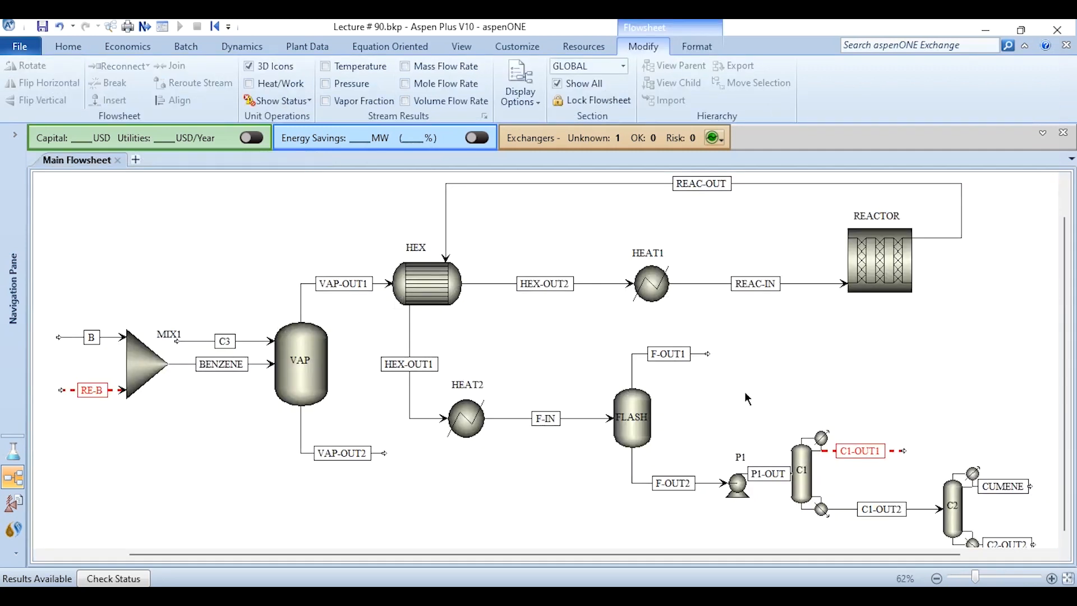
Step: Add a pump on the flowsheet below P1 and connect the free end of stream C1-OUT1 to its inlet
scroll(748, 392, down, 5)
key(F10)
click(490, 494)
click(147, 532)
click(651, 404)
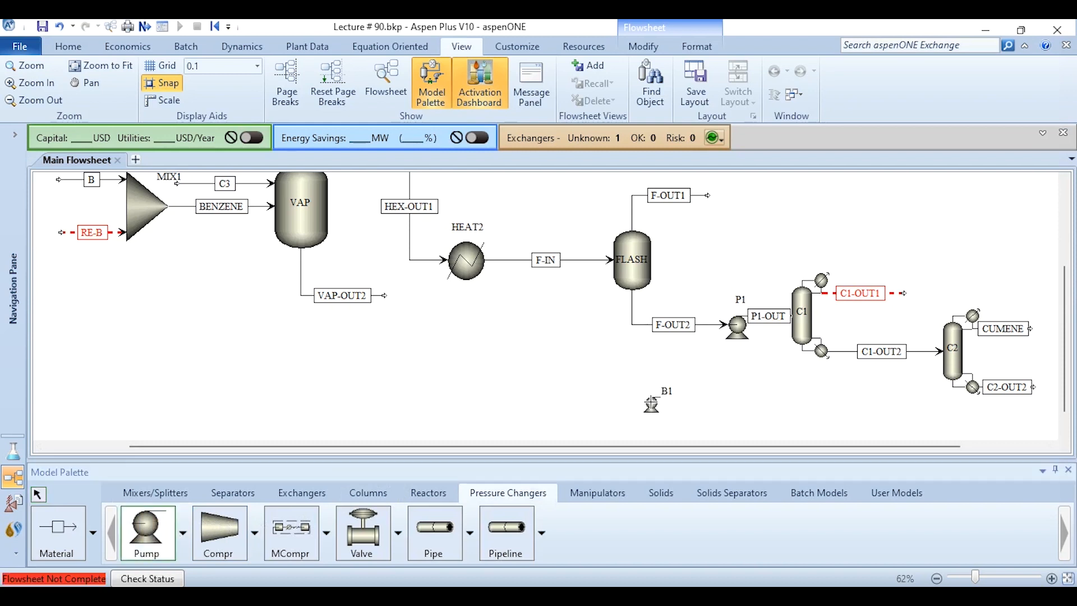
drag(903, 293, 668, 400)
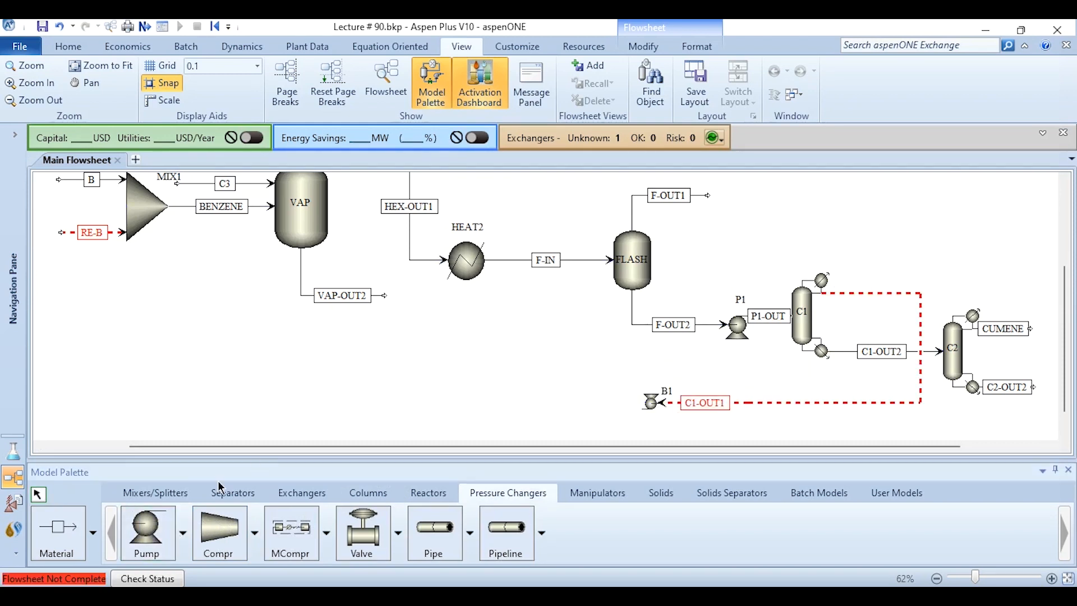
Step: Draw a material stream from the new pump's outlet, naming the stream P2-OUT and the pump P2
click(58, 541)
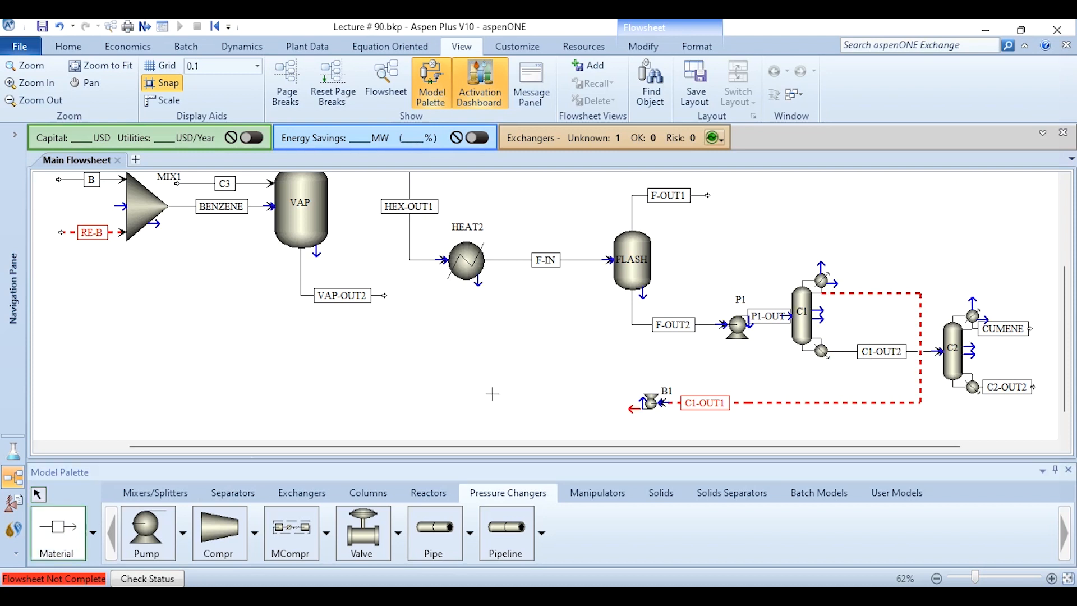
click(630, 408)
click(477, 408)
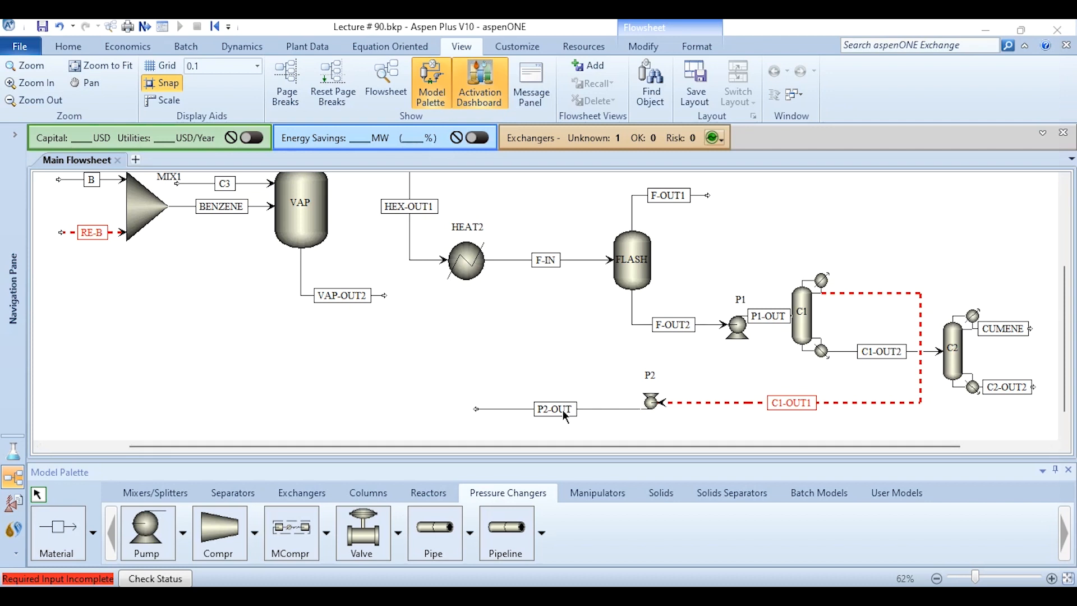
Step: Set the discharge pressure of pump P2 to 25 bar and run the simulation
double_click(650, 401)
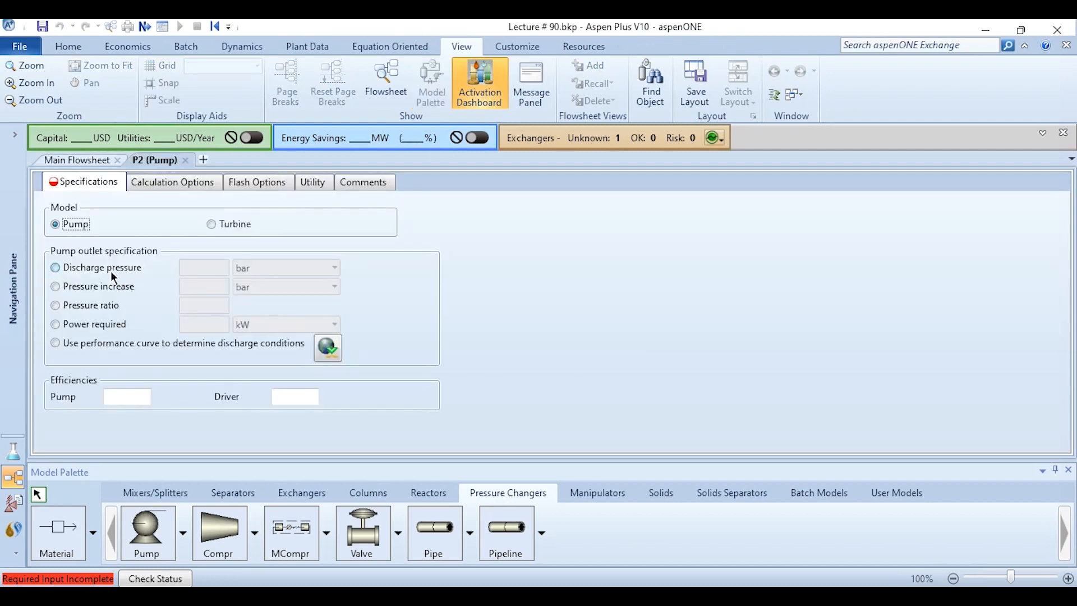
click(113, 272)
click(200, 275)
text(25)
key(F5)
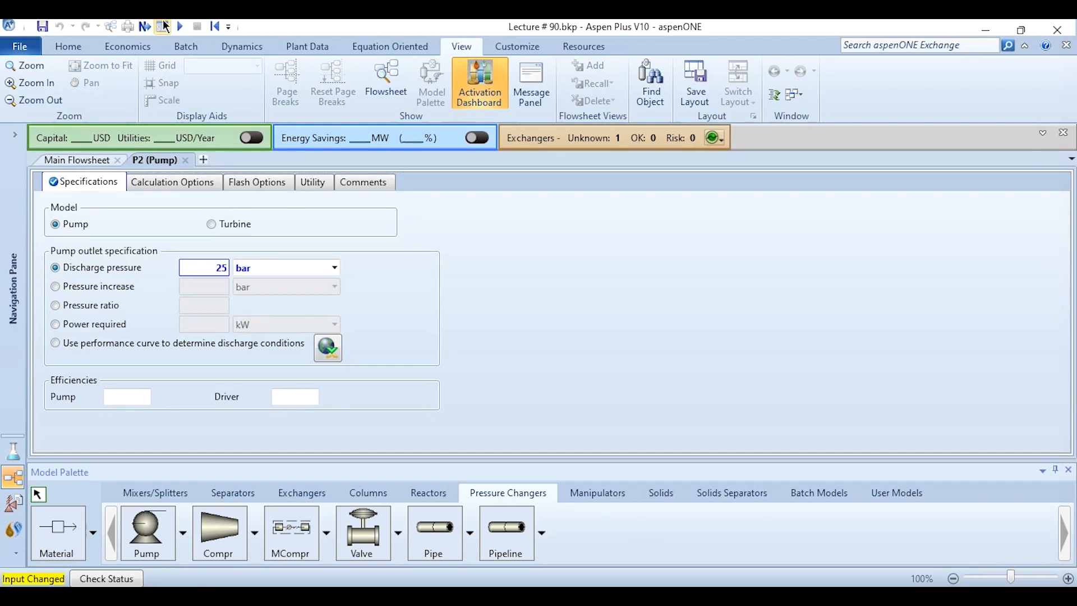
click(186, 160)
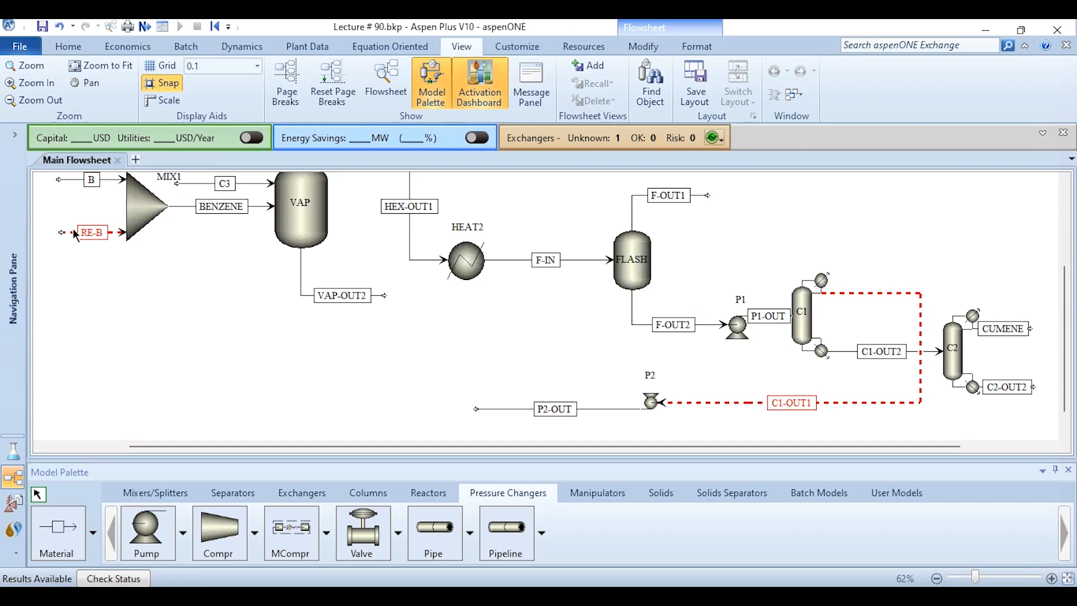
Step: Join stream P2-OUT with RE-B, routing the recycle line clear of mixer MIX1, and run the simulation
click(520, 412)
right_click(112, 236)
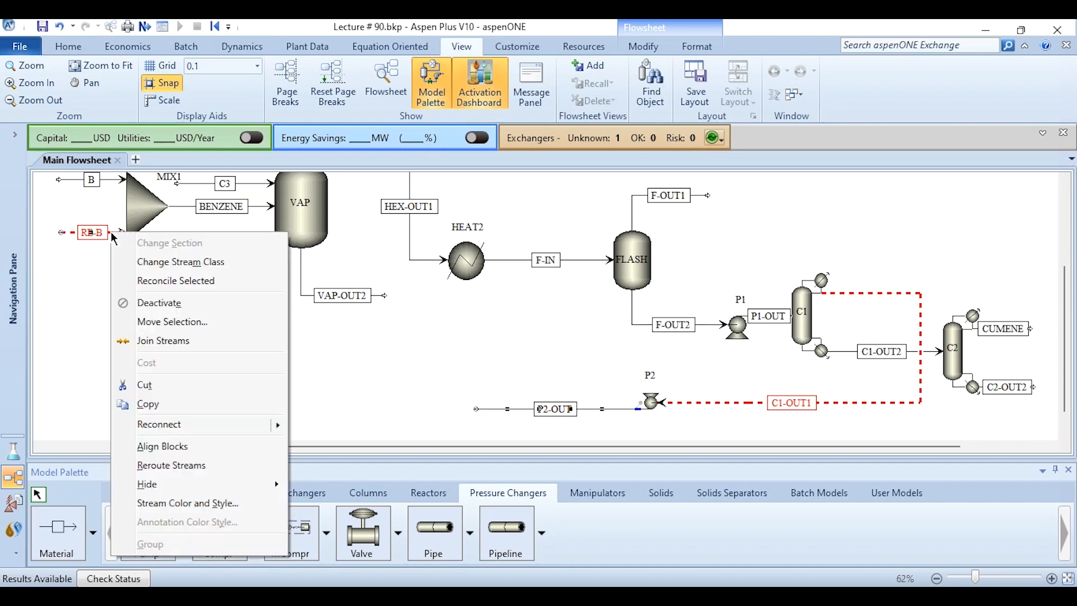
click(146, 342)
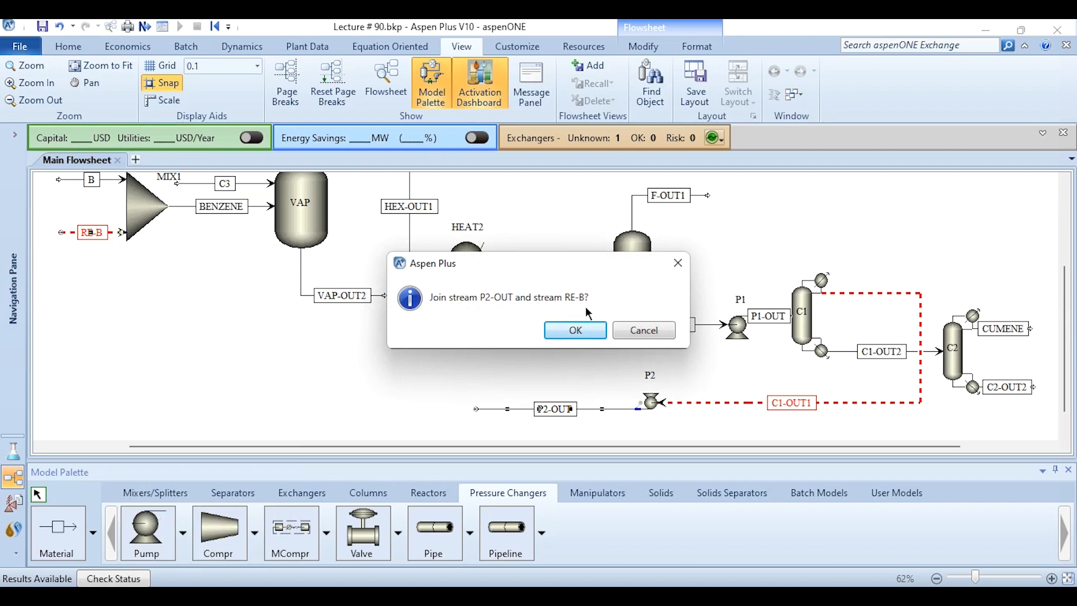
click(577, 332)
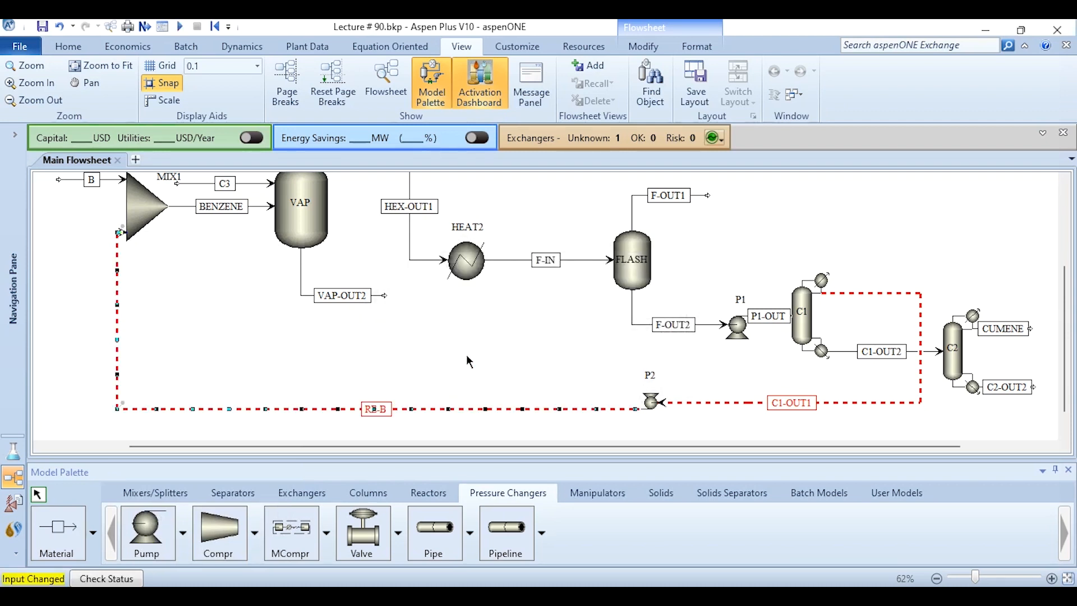
drag(117, 335, 63, 339)
click(175, 26)
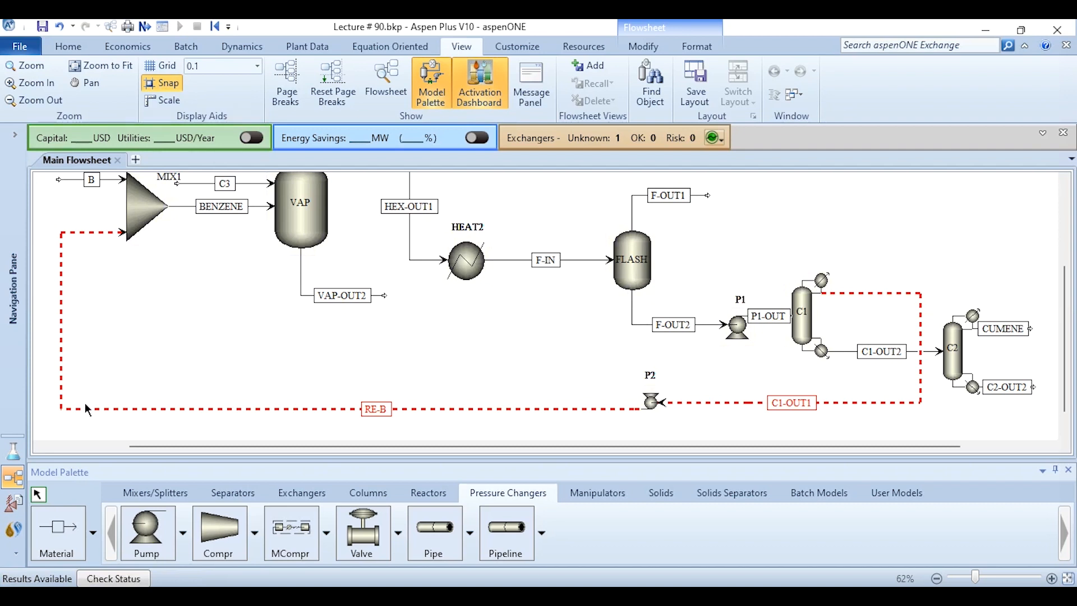
Step: Set the Wegstein maximum flowsheet evaluations to 100 in the convergence method options and run the simulation
click(21, 136)
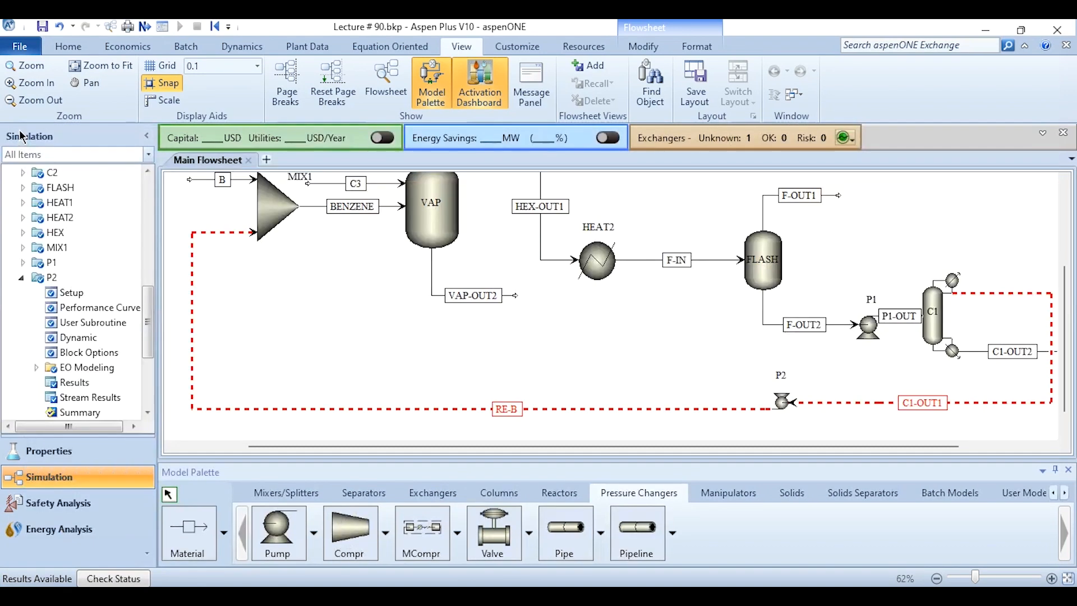
scroll(153, 306, down, 4)
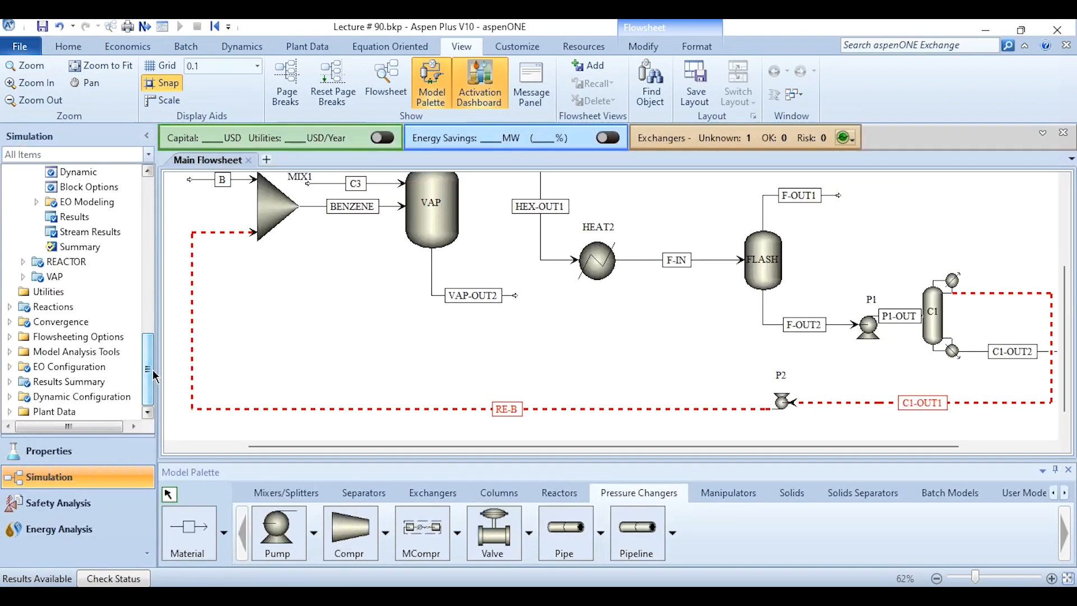
click(9, 322)
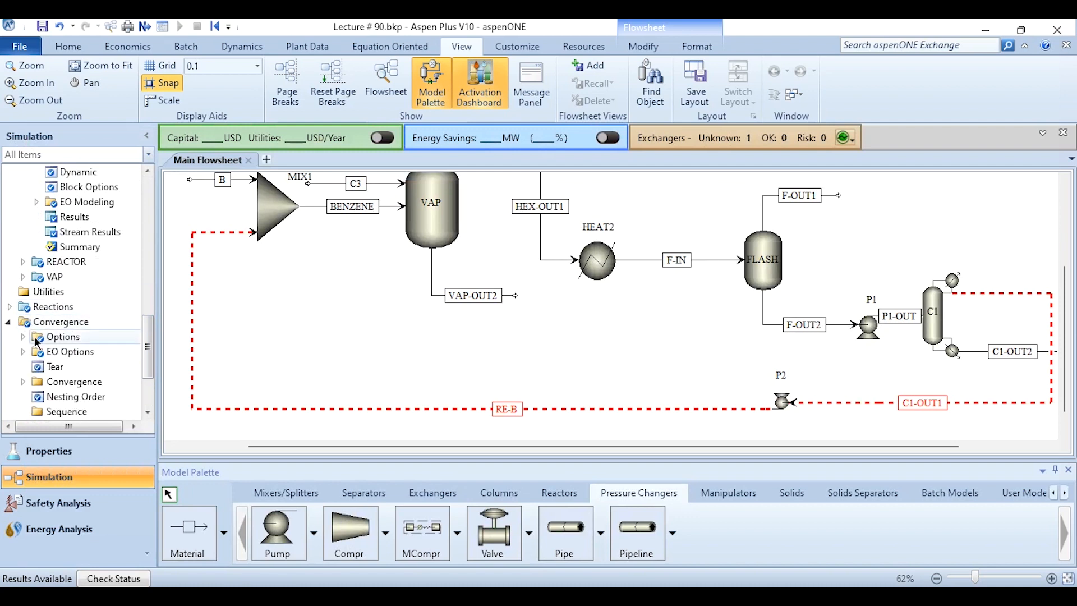
click(23, 337)
click(67, 367)
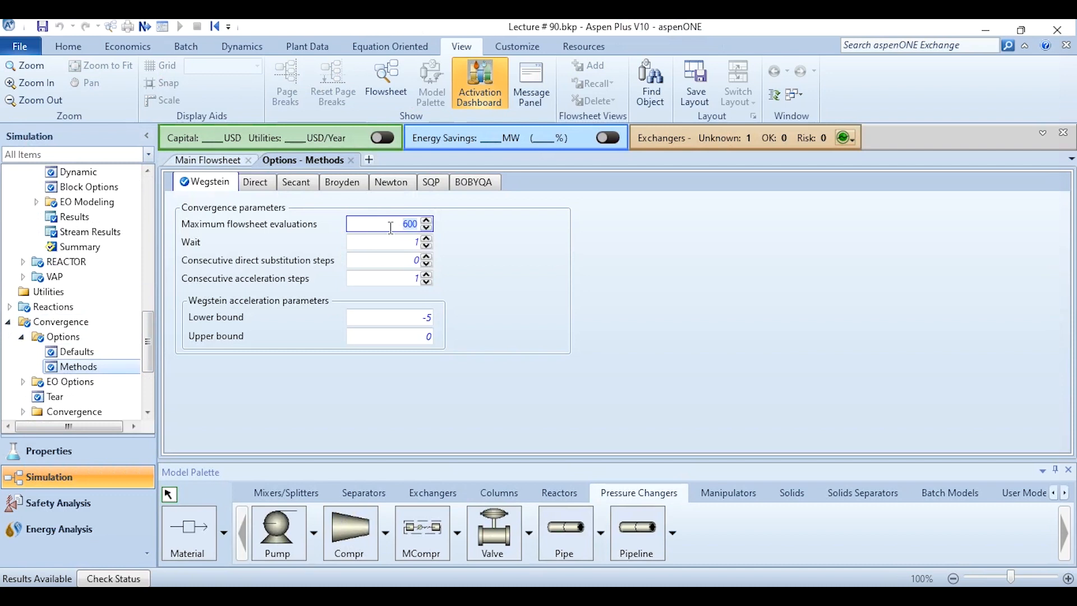
text(100)
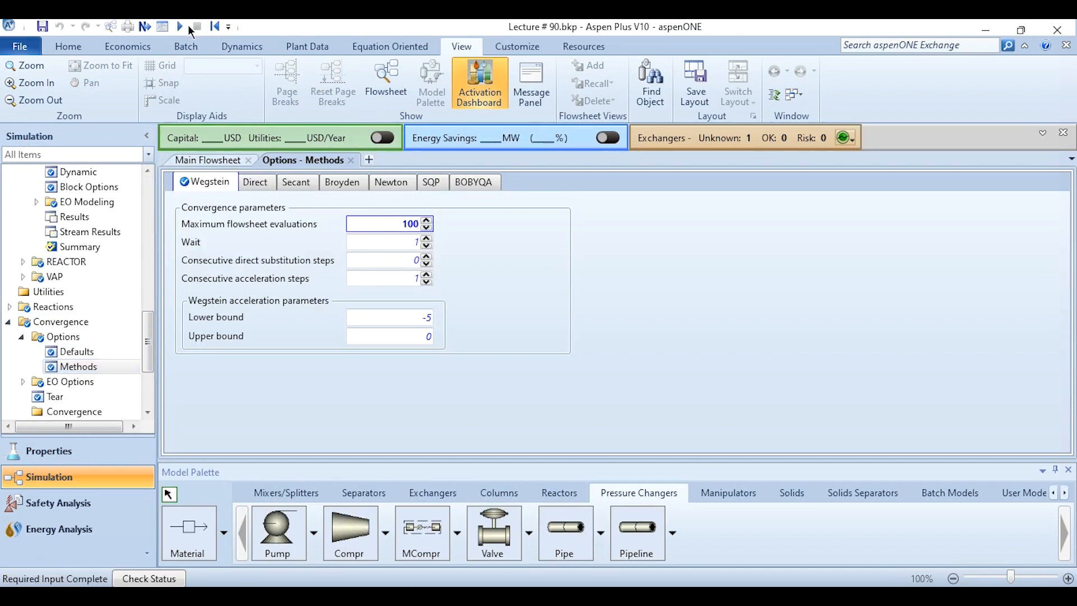
click(181, 26)
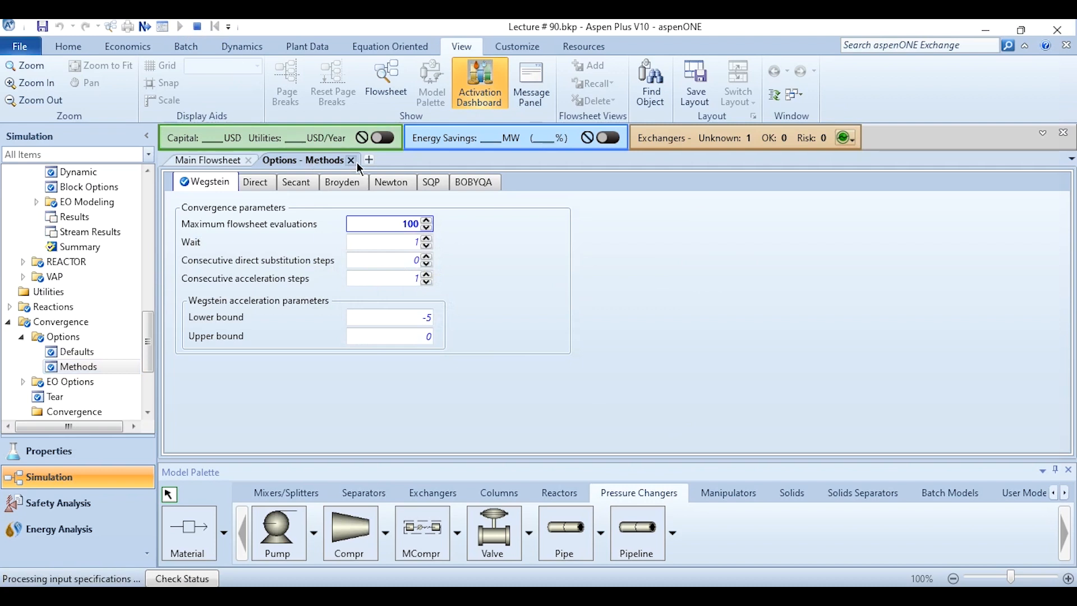
click(352, 160)
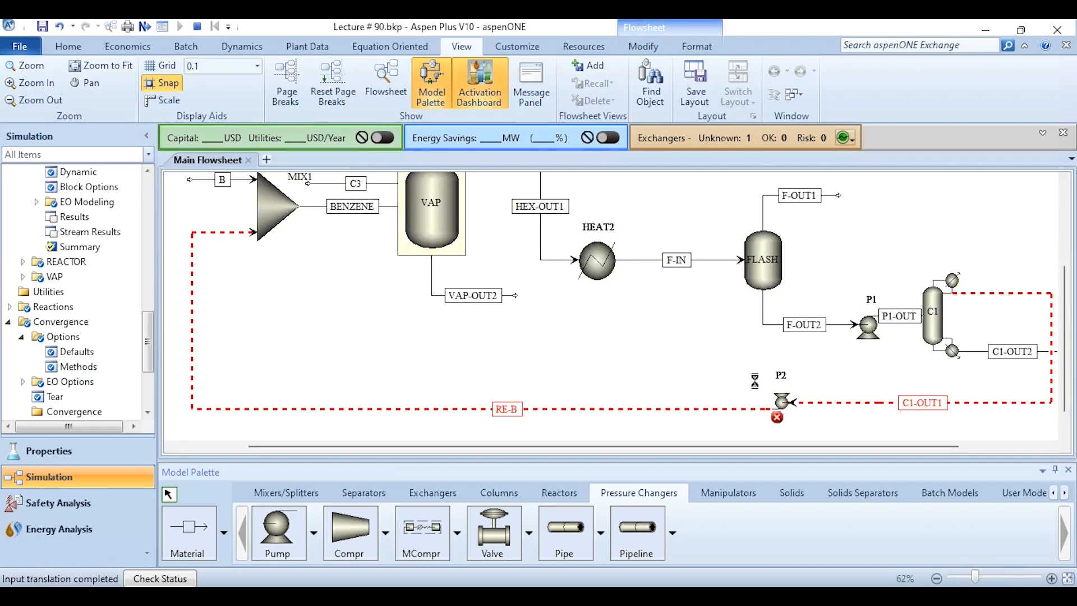
Step: Check the run status messages and the status of convergence block $OLVER01
click(510, 370)
click(252, 182)
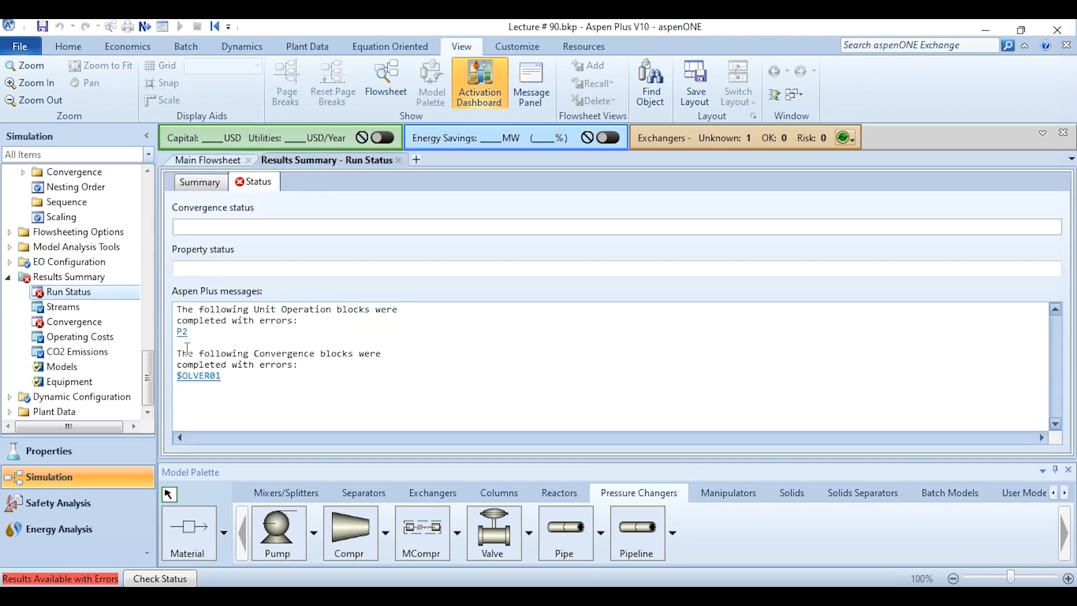
click(191, 376)
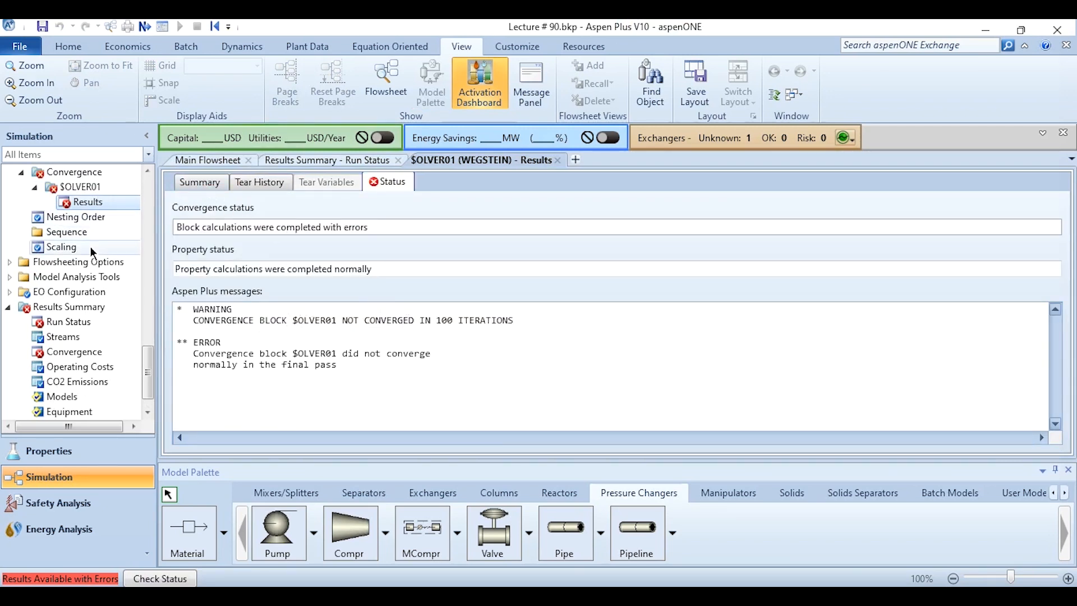
Step: Set the Wegstein maximum flowsheet evaluations to 600 in the convergence method options
scroll(153, 369, up, 3)
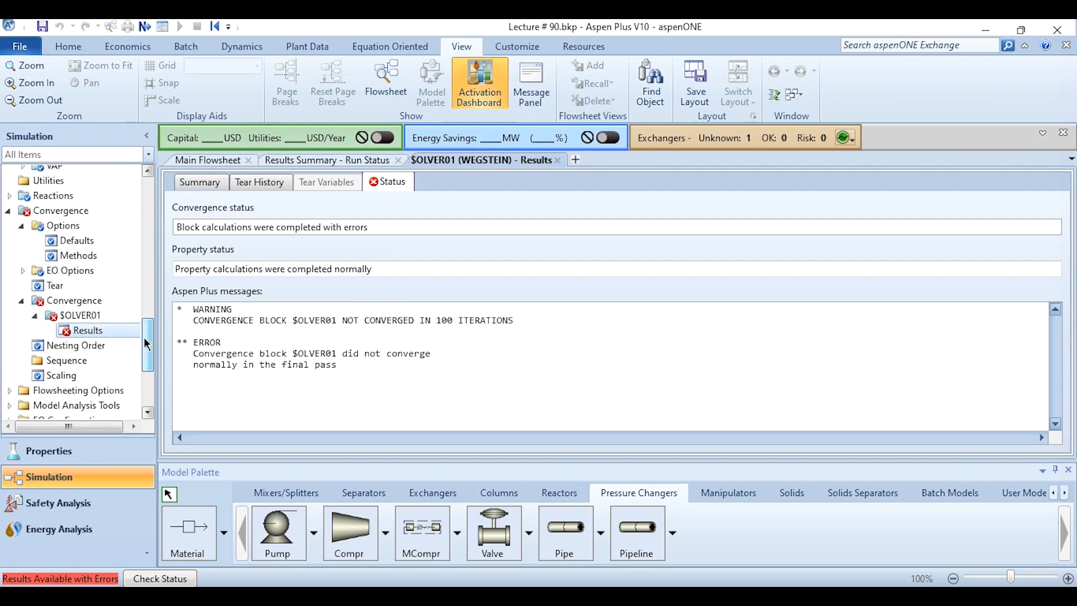
click(70, 255)
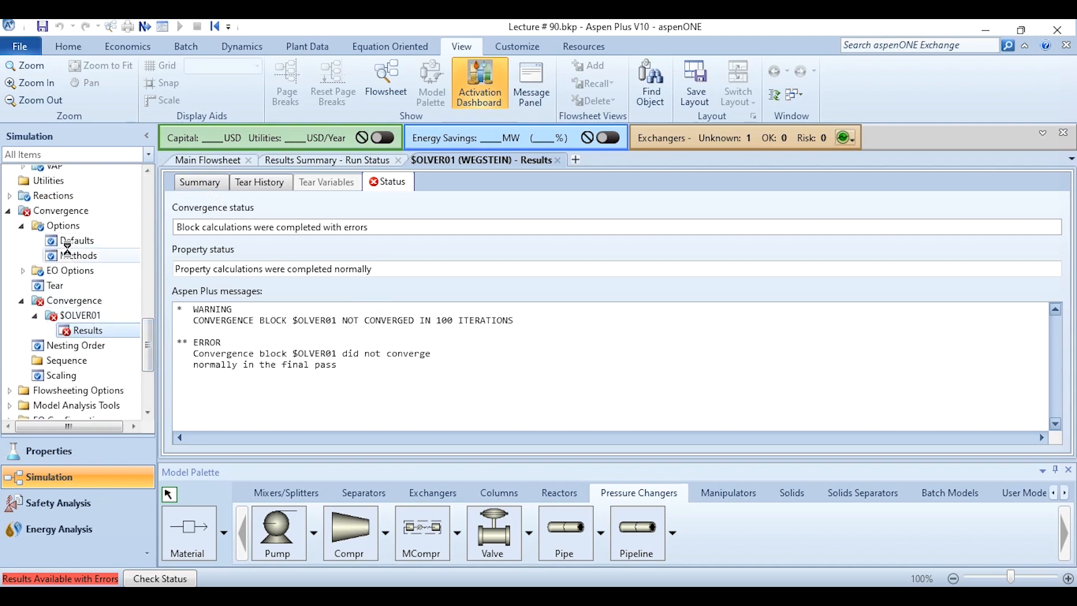
text(600)
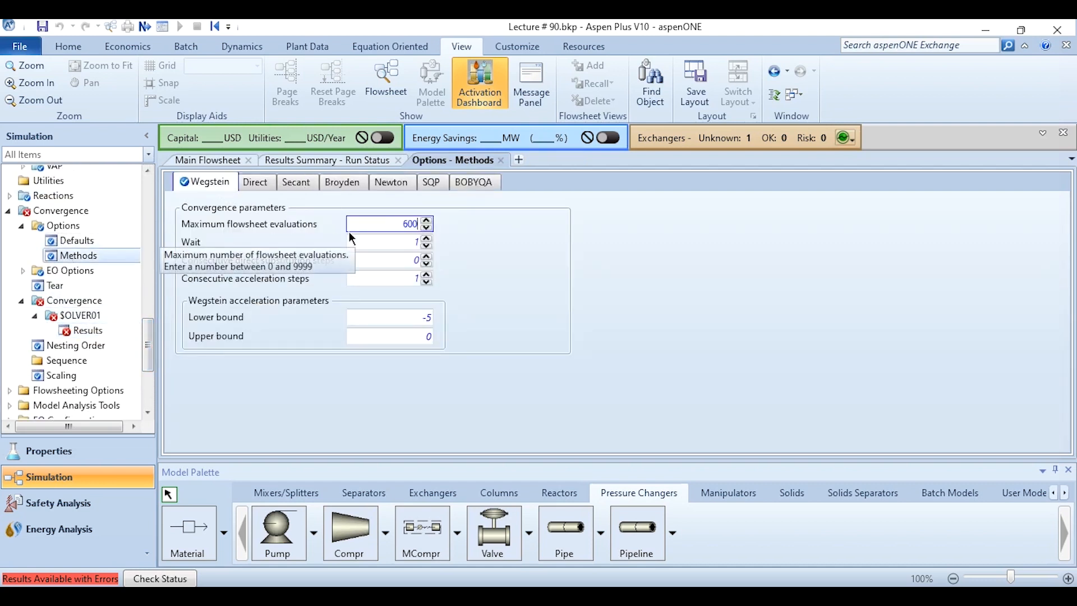
Step: Reinitialize the whole simulation and run it again, closing the open options and run status forms
click(215, 26)
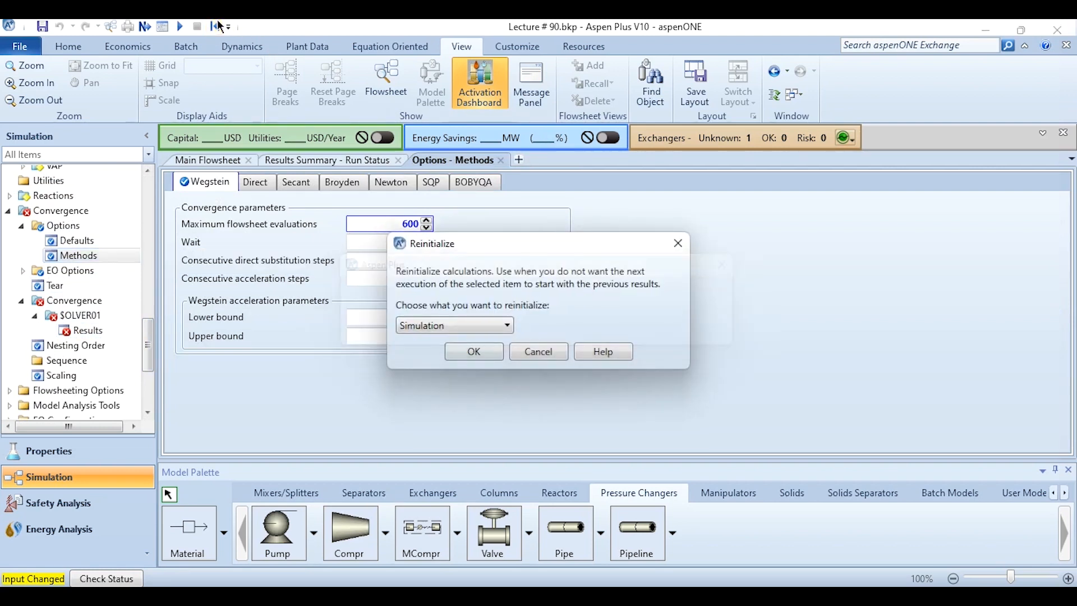
key(Return)
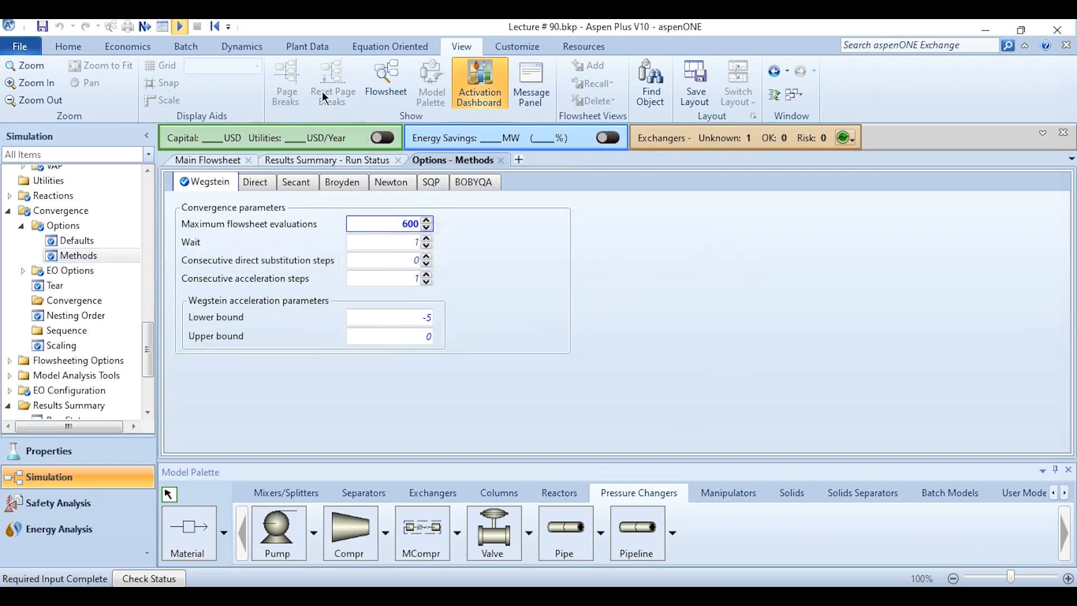
click(180, 26)
click(503, 161)
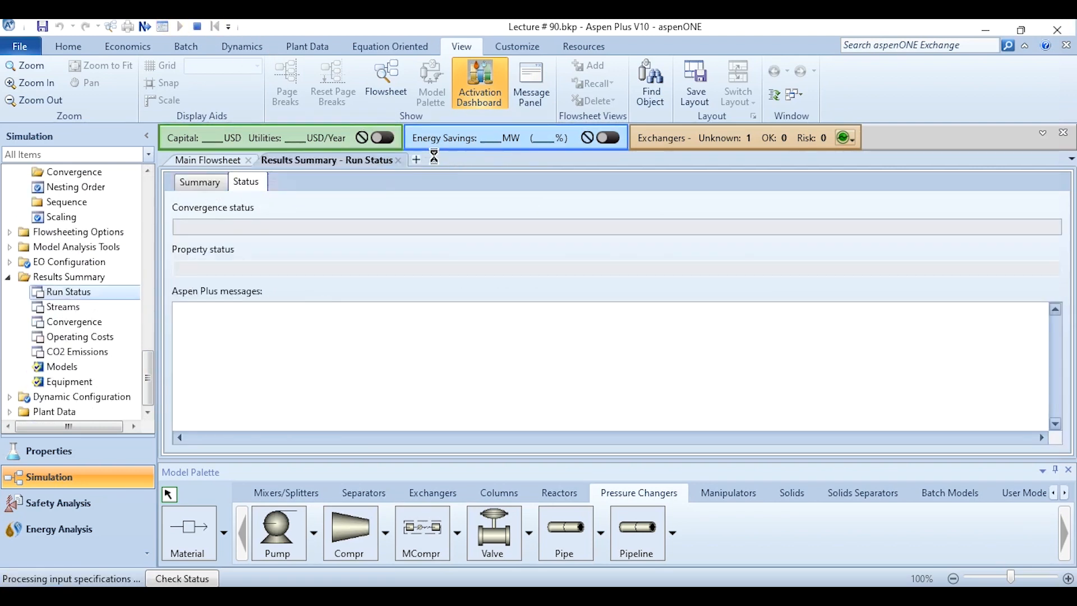
click(399, 161)
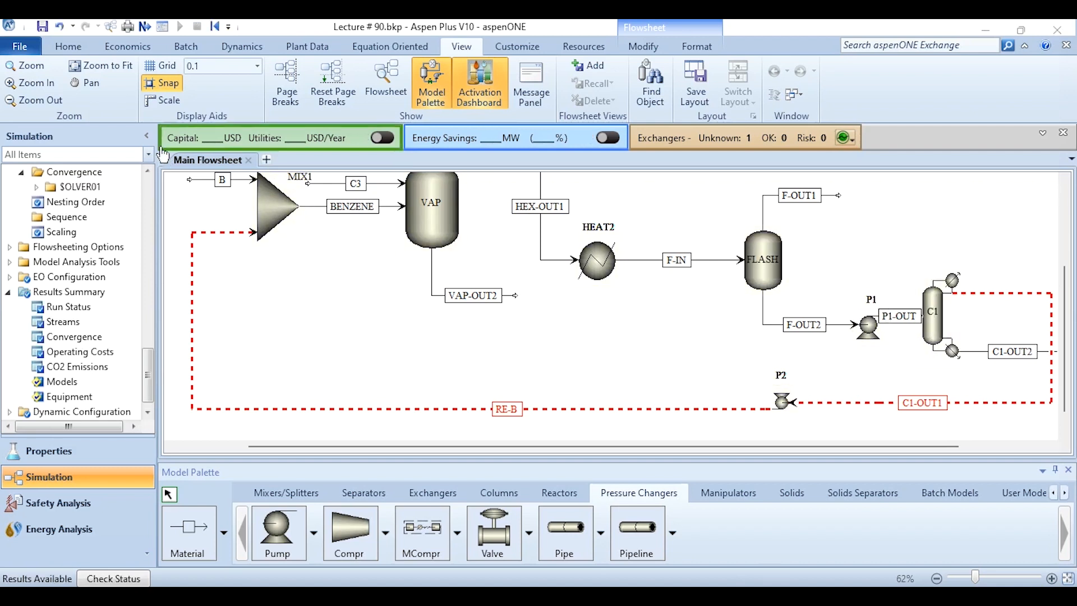
Step: Open column C1's configuration, start specifying its column internals, and generate the required hydraulic data
click(146, 135)
scroll(369, 337, up, 2)
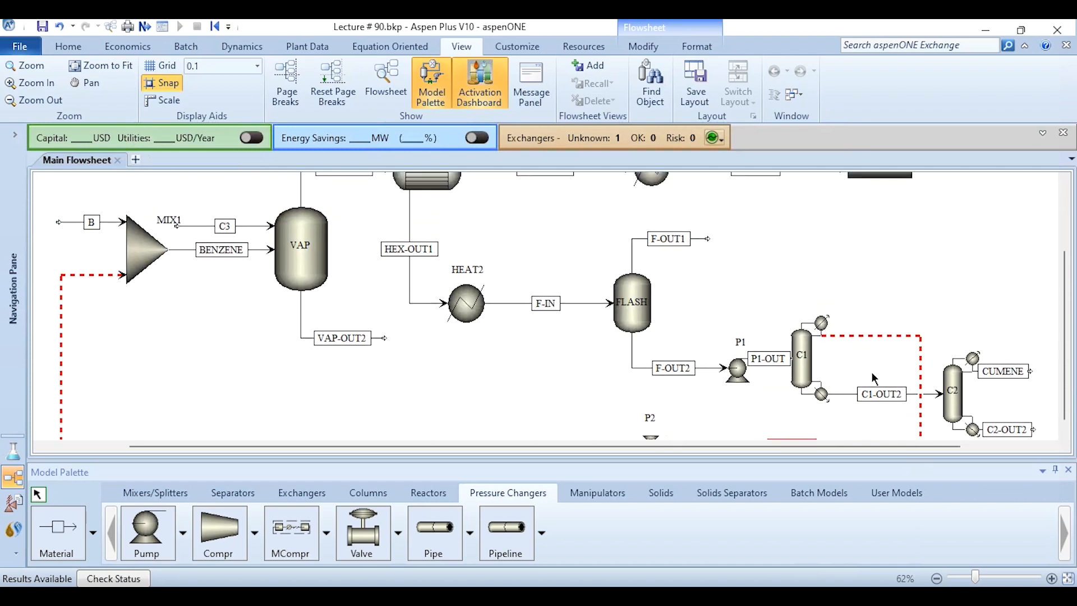
click(823, 394)
double_click(822, 394)
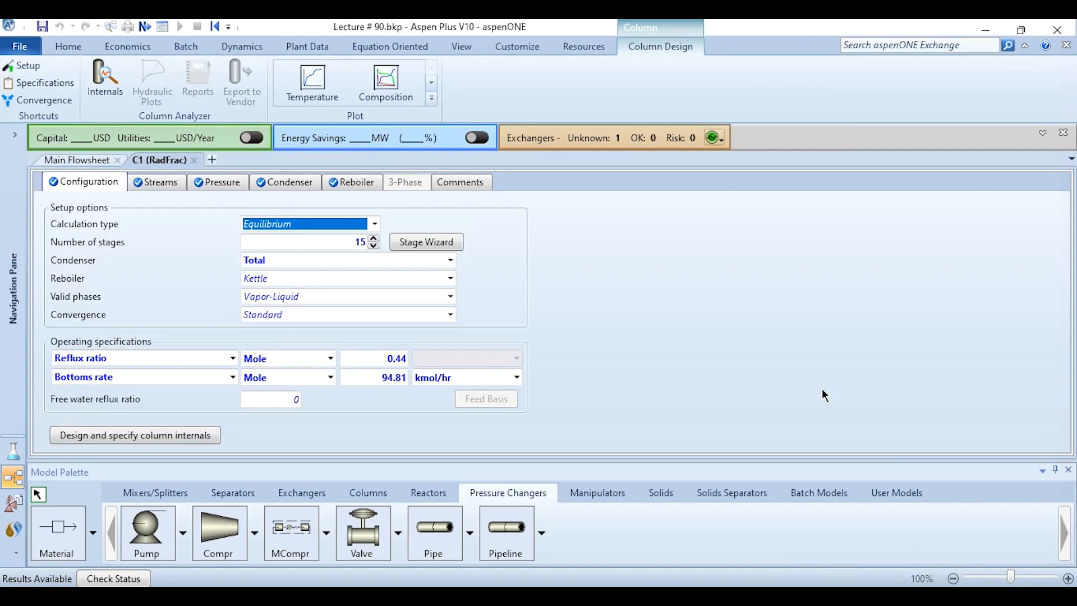
click(122, 437)
click(637, 337)
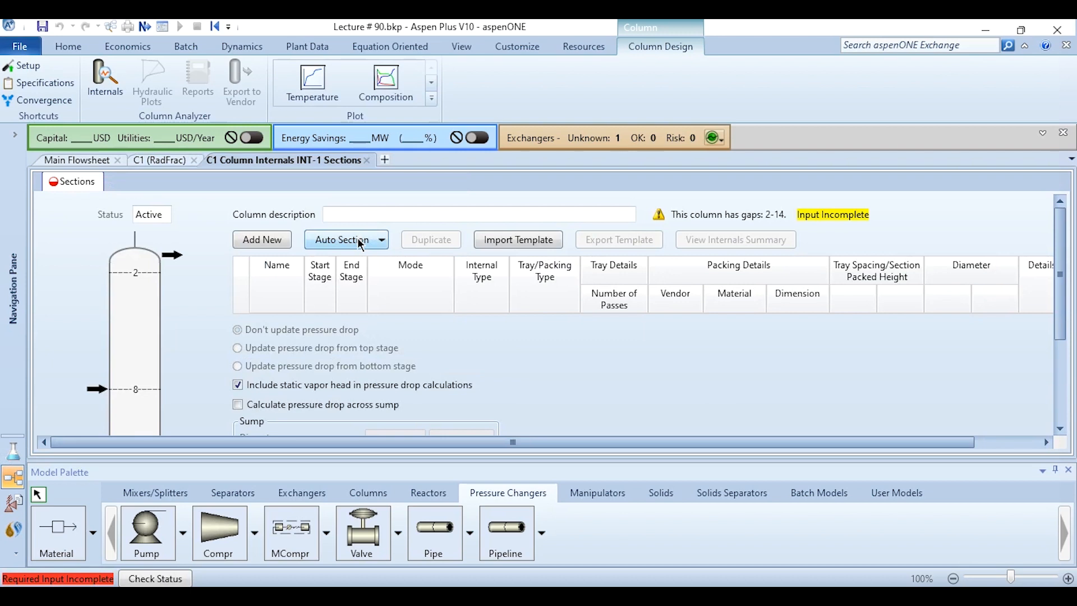
Step: Add a column internals section to C1 that starts at stage 2 and ends at stage 14
click(262, 242)
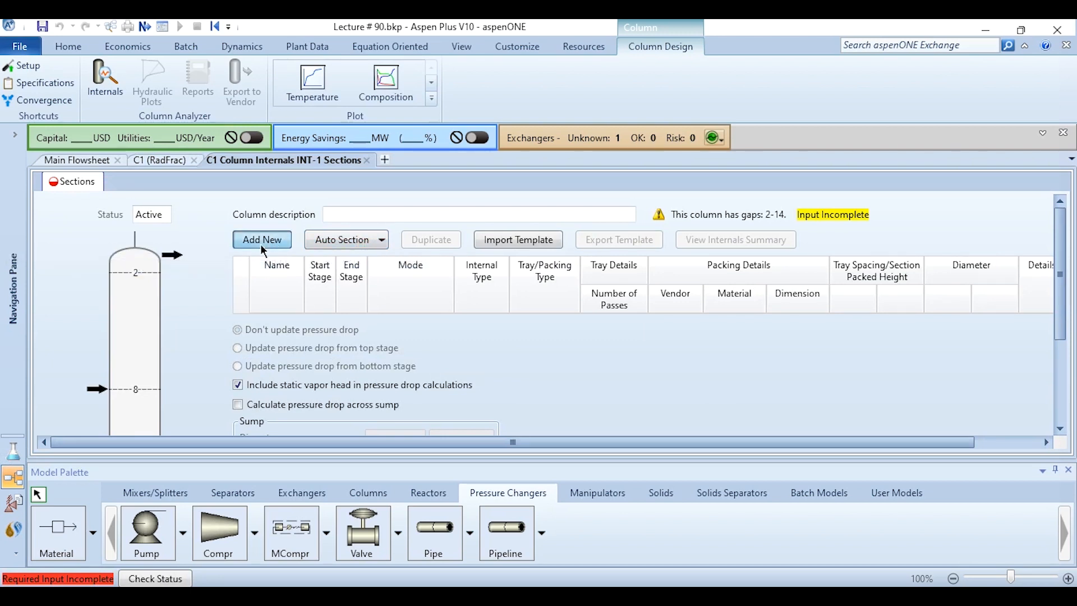
click(309, 325)
text(2)
key(Tab)
text(14)
key(Tab)
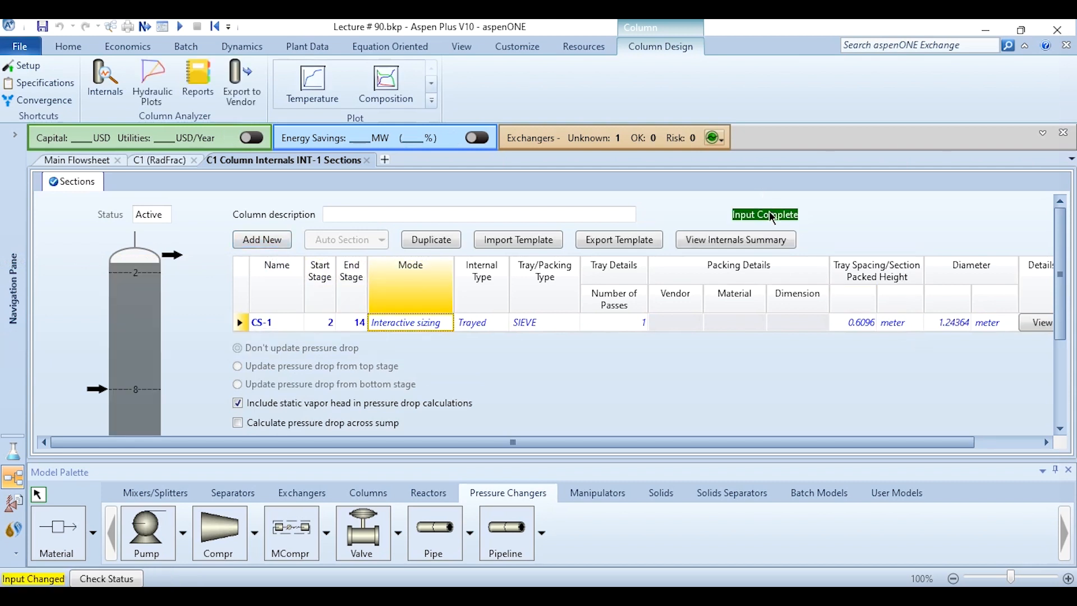
Step: Review C1's hydraulic plots and the stage 7 warning, and set the diameter of section CS-1 to 1.15 meter
click(149, 99)
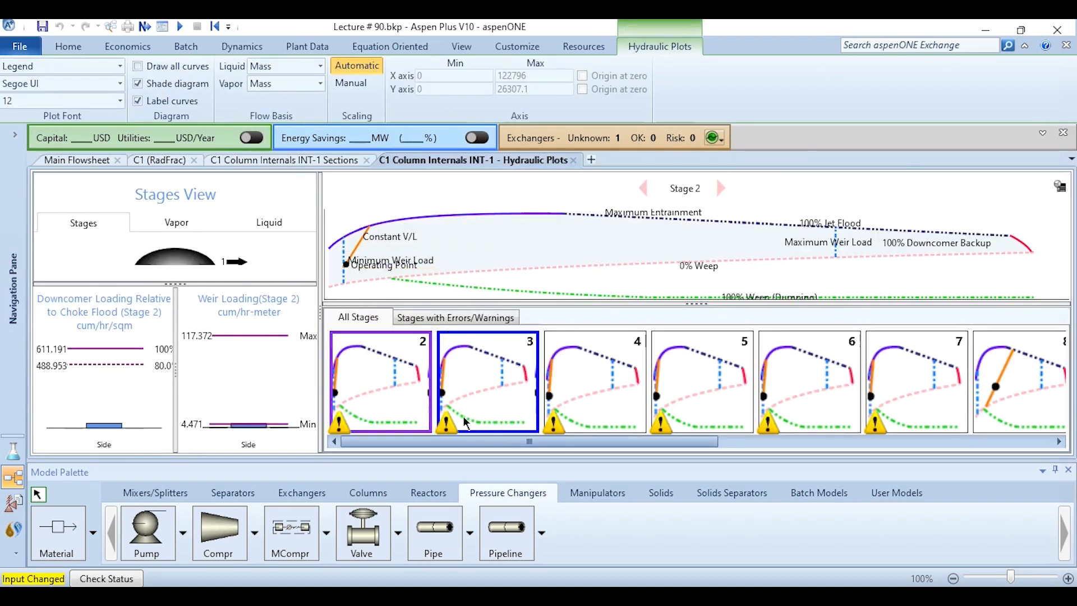
mouse_move(499, 441)
mouse_down()
mouse_move(838, 434)
mouse_move(500, 442)
mouse_up()
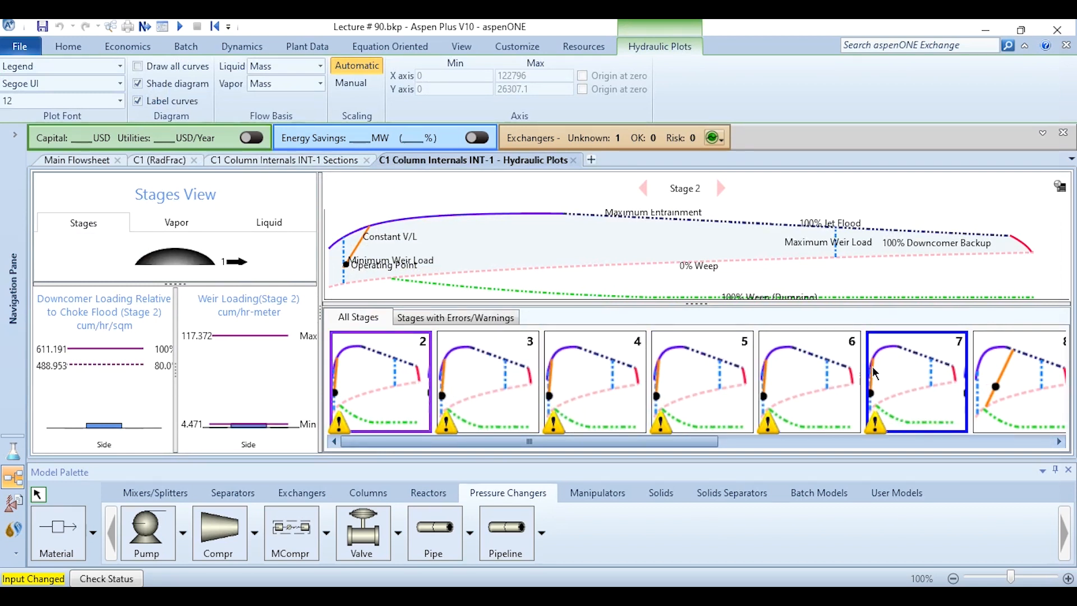
mouse_move(878, 427)
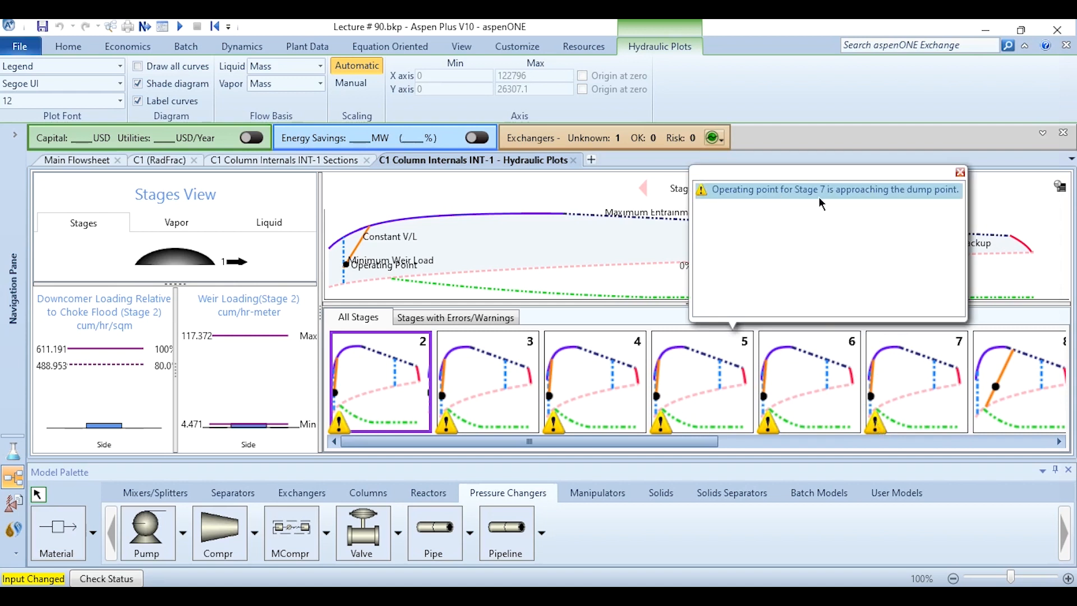
click(959, 176)
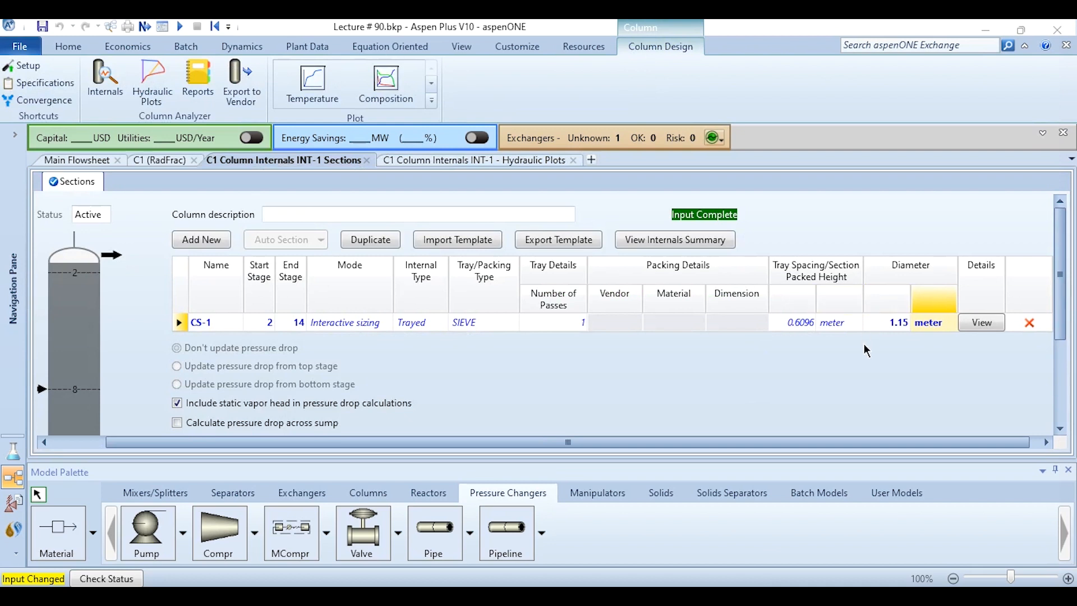
Step: Recheck C1's hydraulic plots for stages with errors or warnings and return to the internals section table
click(422, 162)
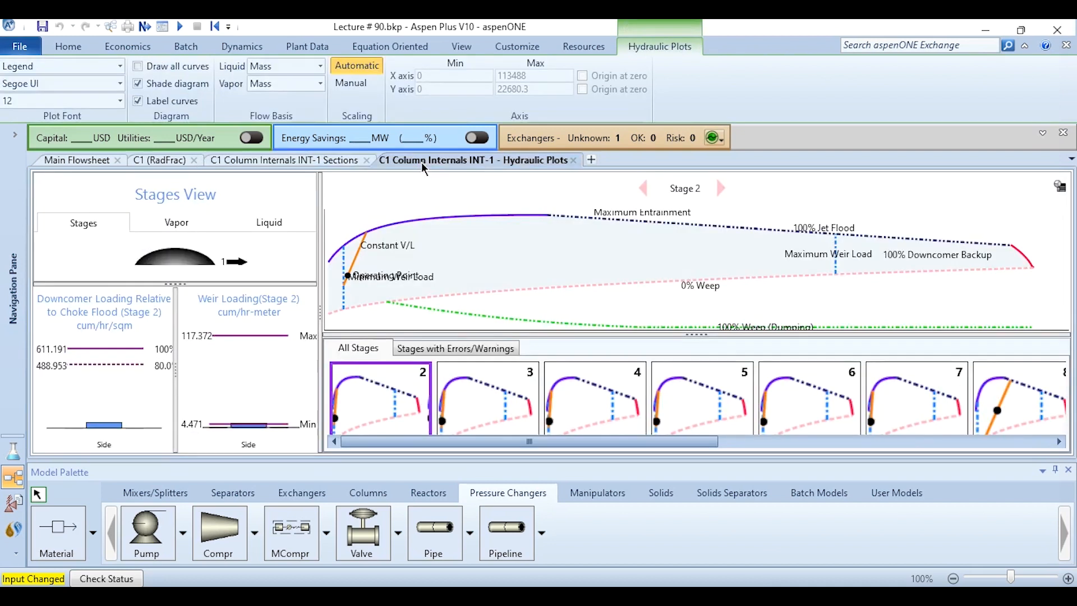
click(435, 350)
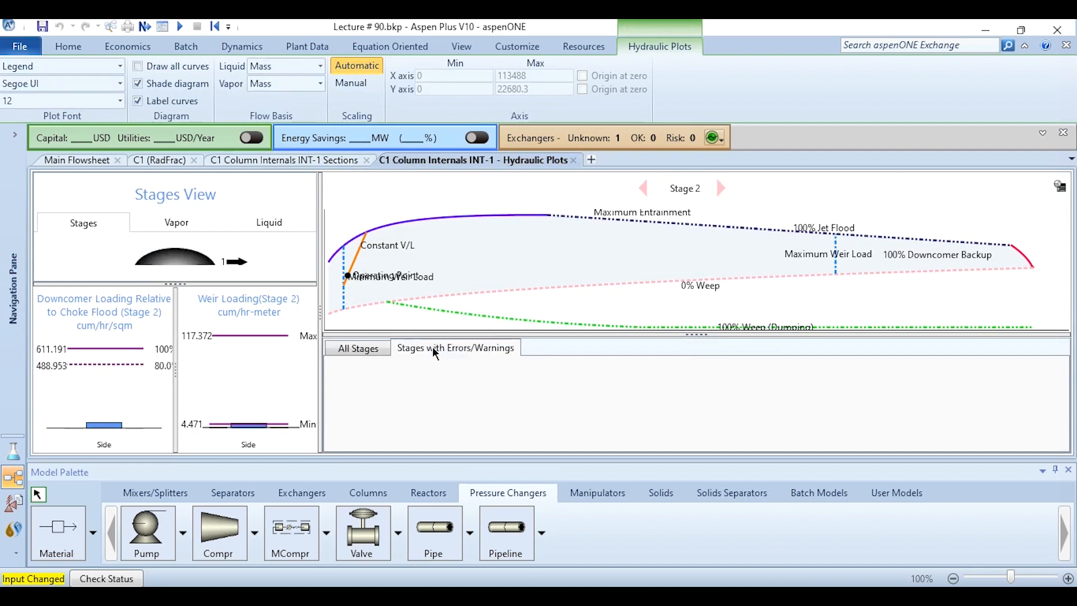
click(381, 352)
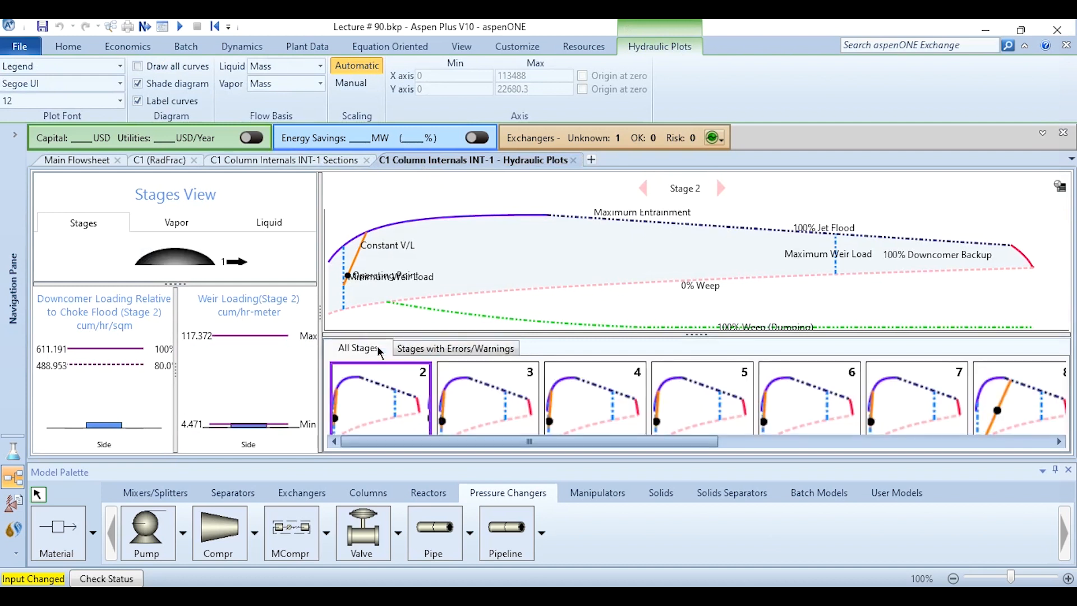
click(270, 162)
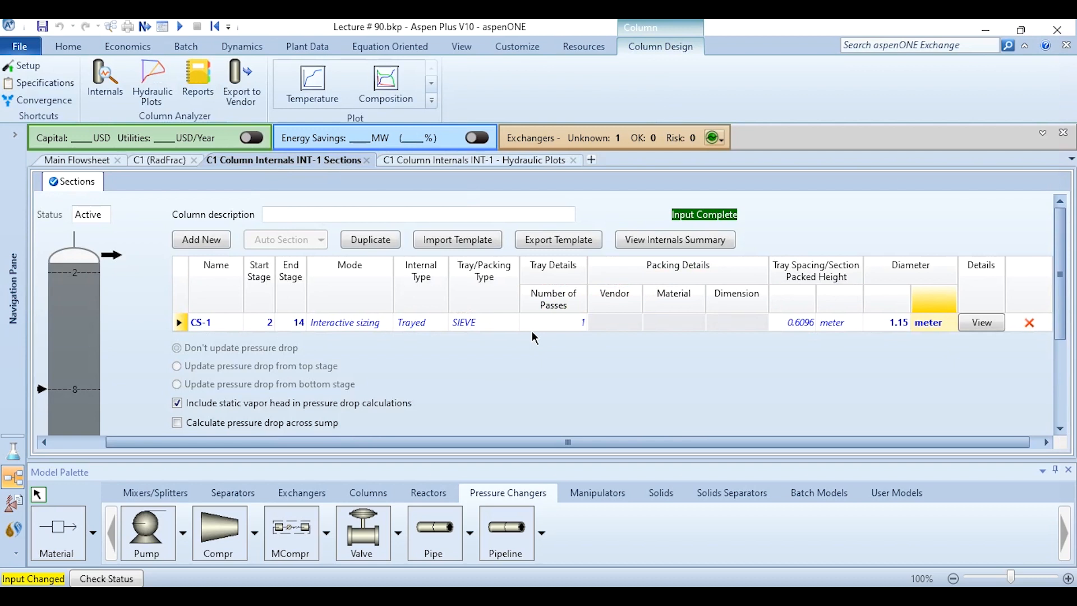
Step: Start the column internals for C2 from the flowsheet, generate its hydraulic data, and add a section from stage 2 to 19
click(69, 163)
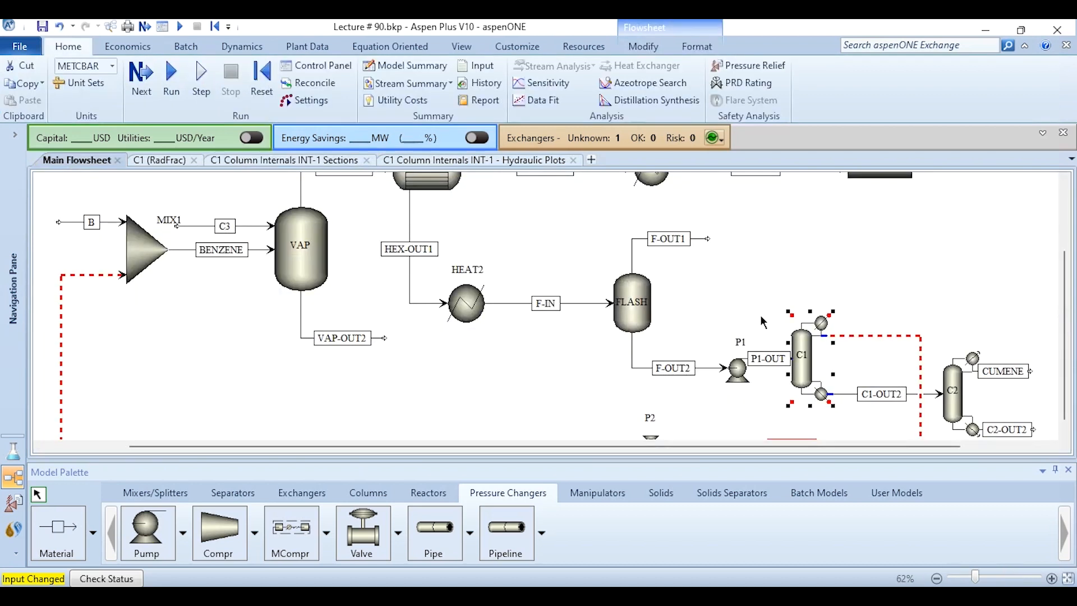
double_click(946, 419)
click(104, 435)
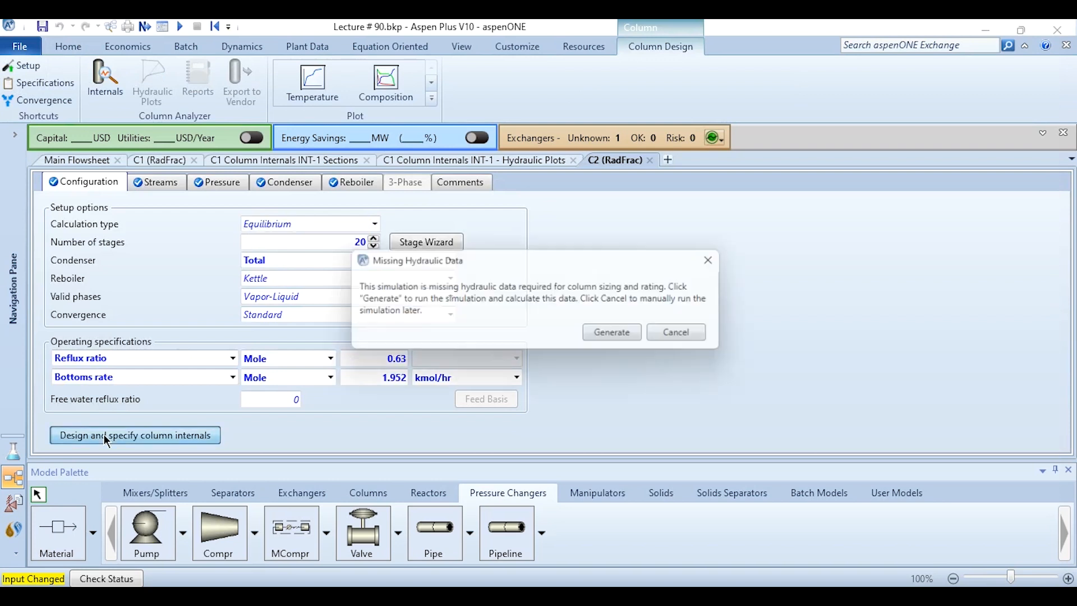
click(623, 333)
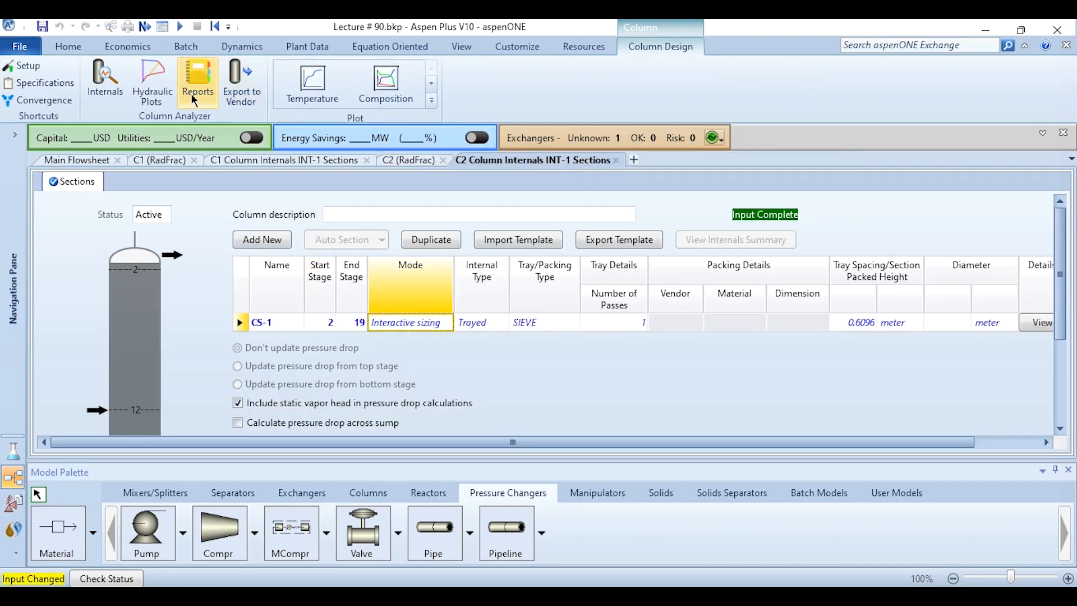
Step: Review C2's hydraulic plots and the stage 2 warning, and set the diameter of its section CS-1 to 1.3 meter
click(170, 99)
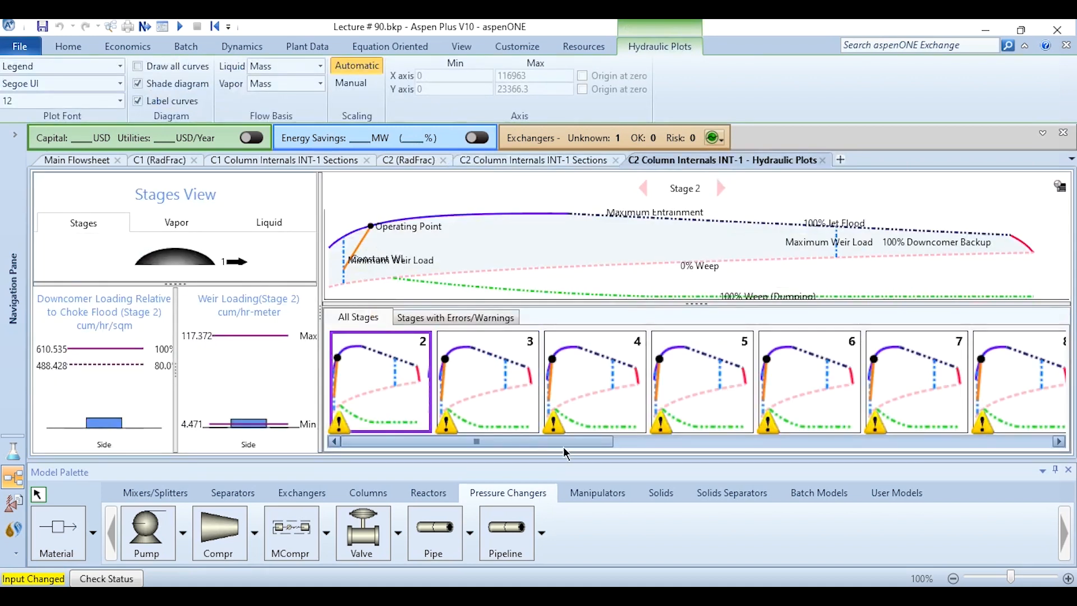
drag(516, 440, 989, 454)
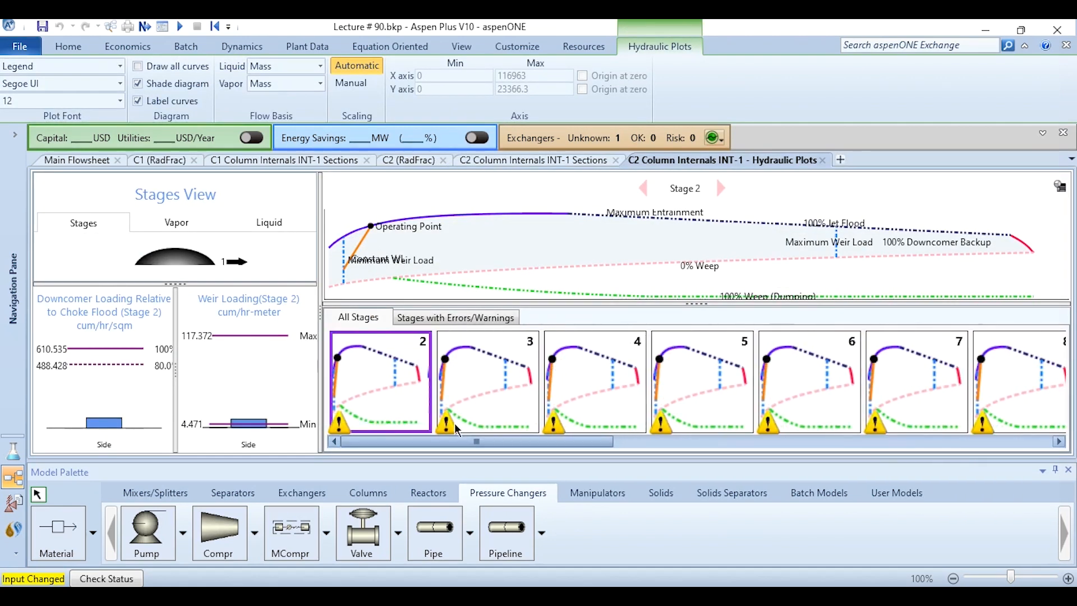
click(455, 317)
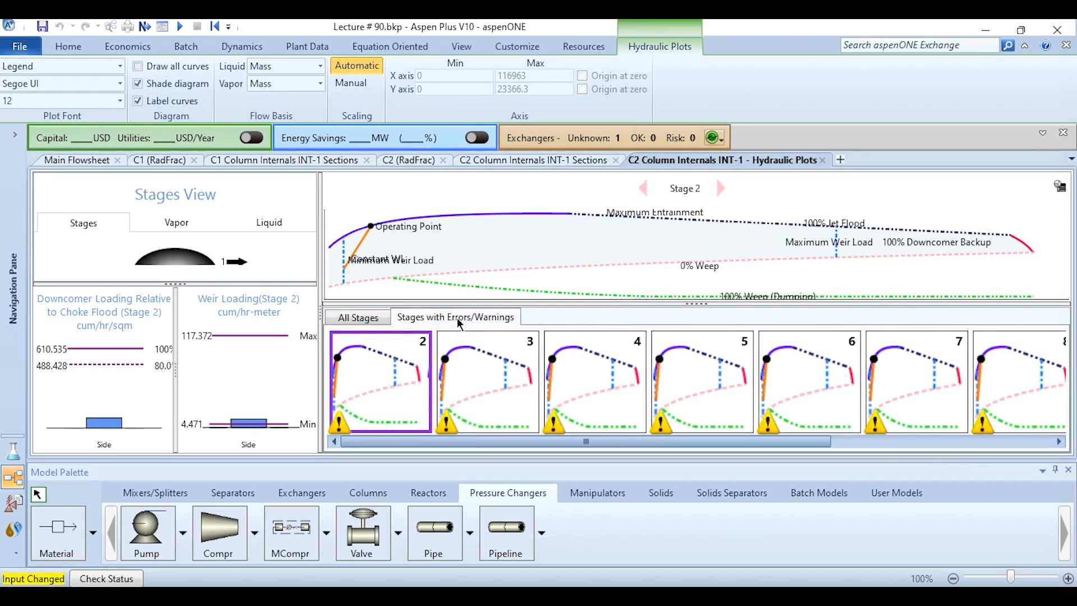
click(340, 424)
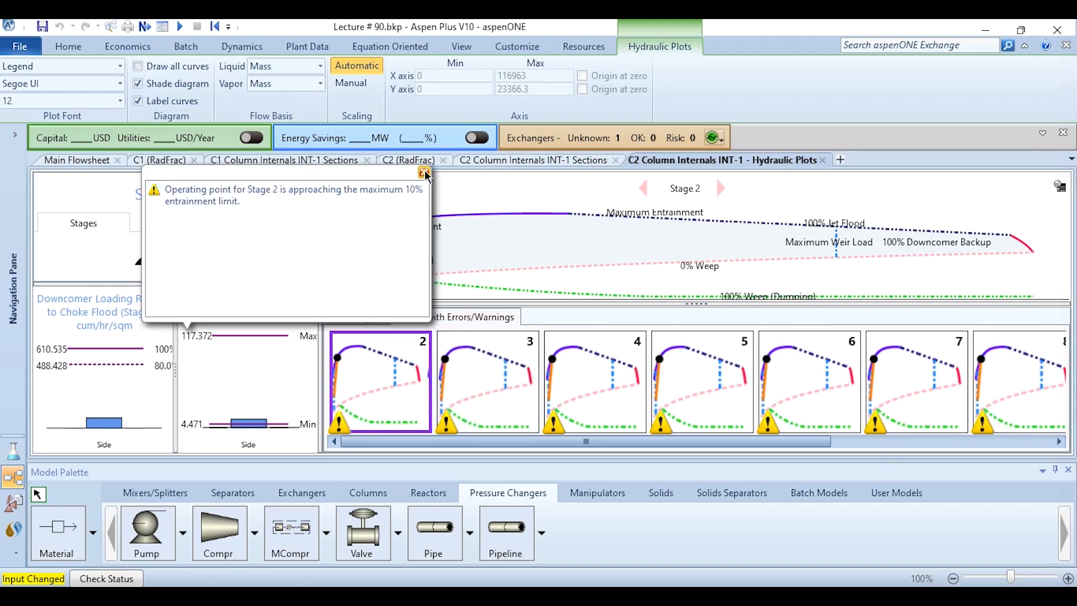
click(533, 160)
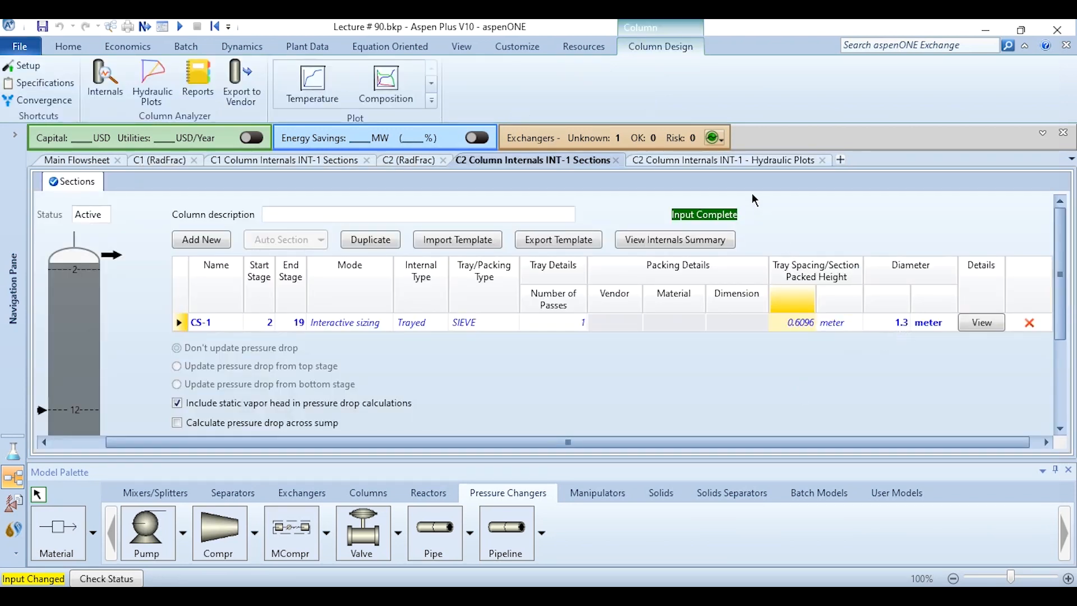
Step: Recheck C2's hydraulic plots and close all open C2 and C1 forms, returning to the main flowsheet
click(726, 158)
click(545, 162)
click(823, 160)
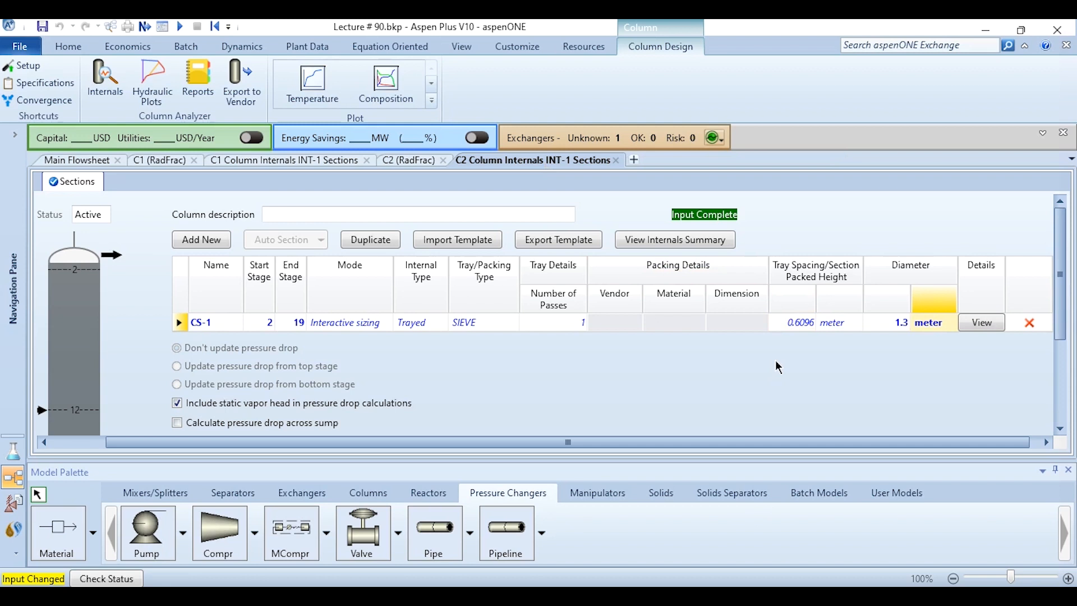
click(616, 160)
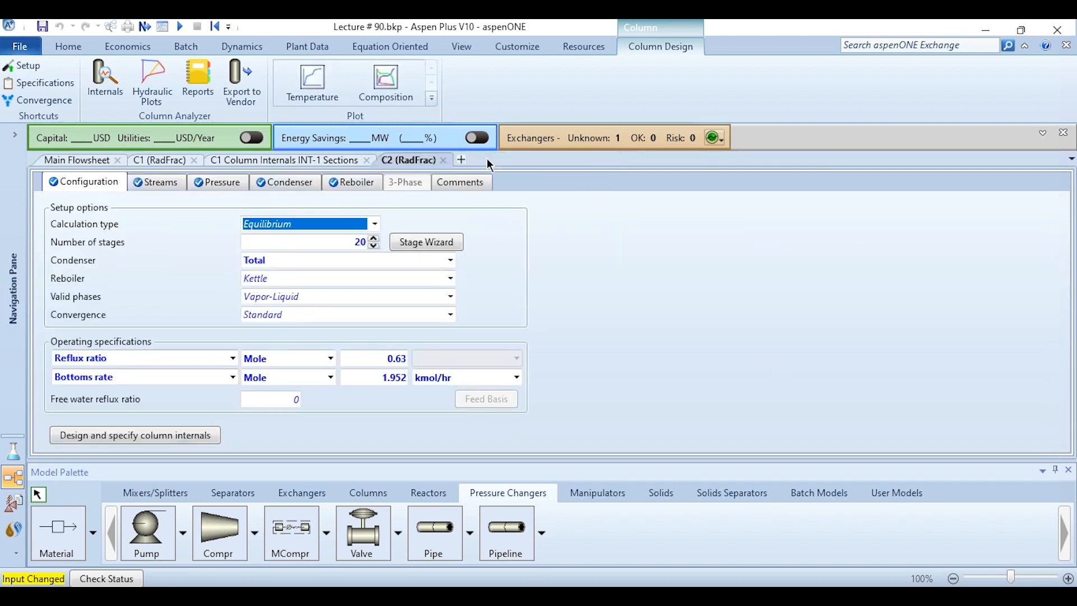
click(443, 159)
click(367, 160)
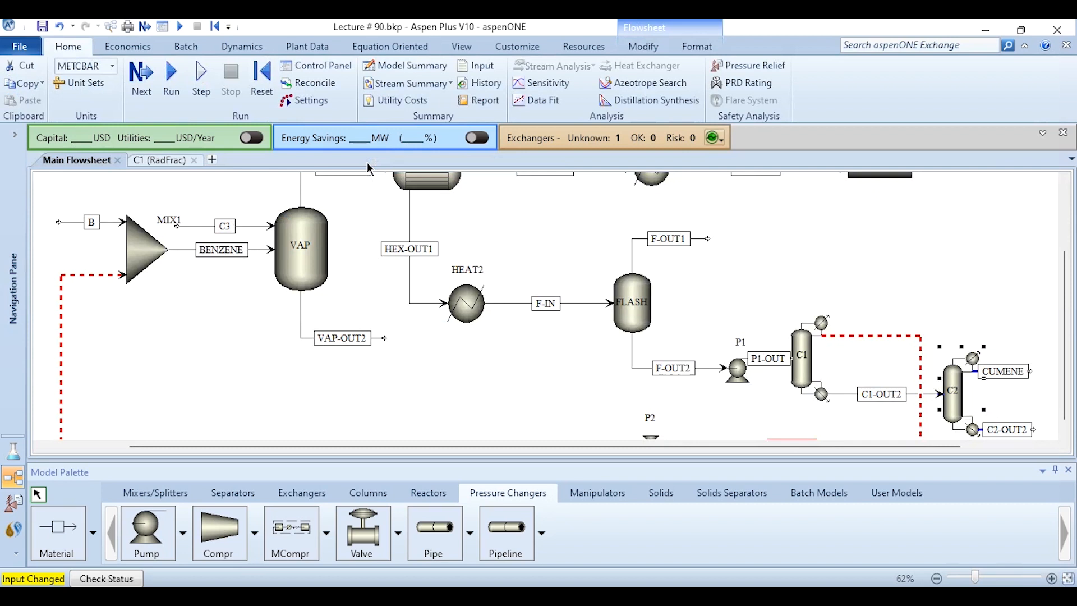
click(195, 161)
click(220, 338)
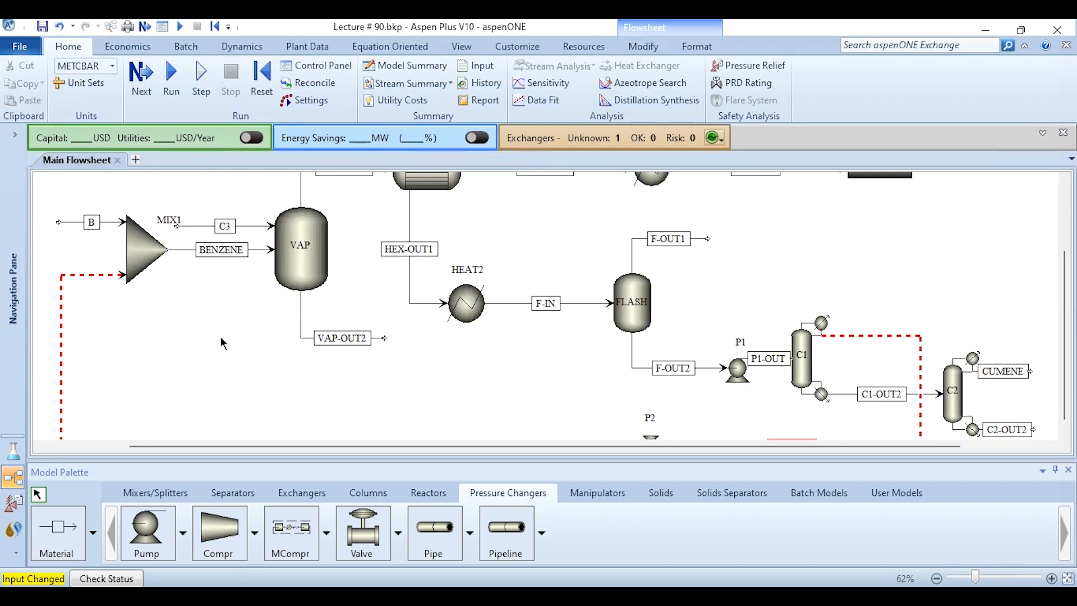
Step: Run the simulation, expand the activation dashboard, and turn on the economic analysis
click(181, 27)
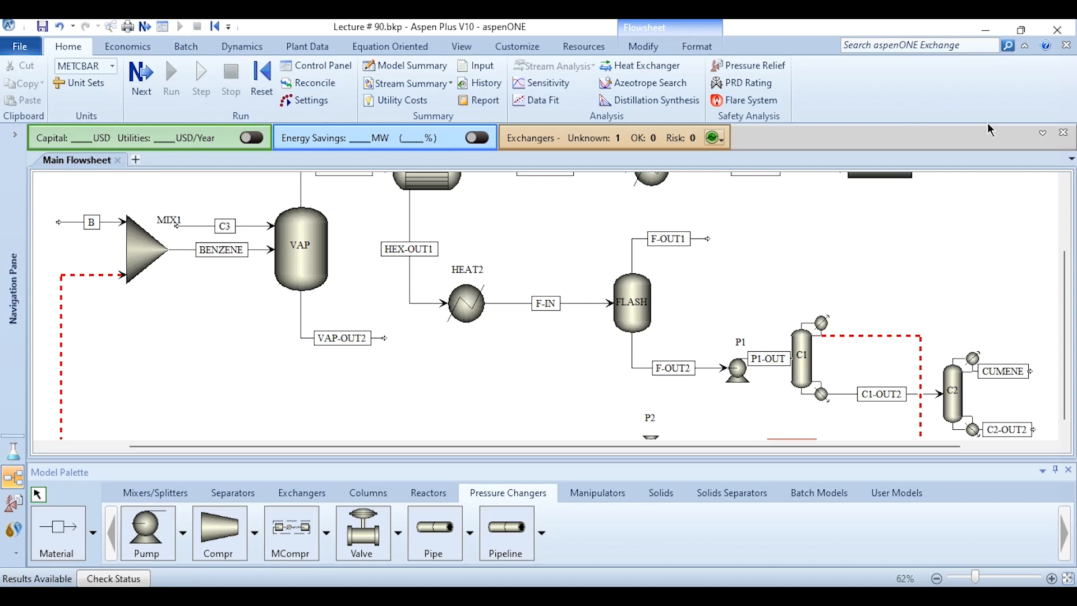
click(1043, 133)
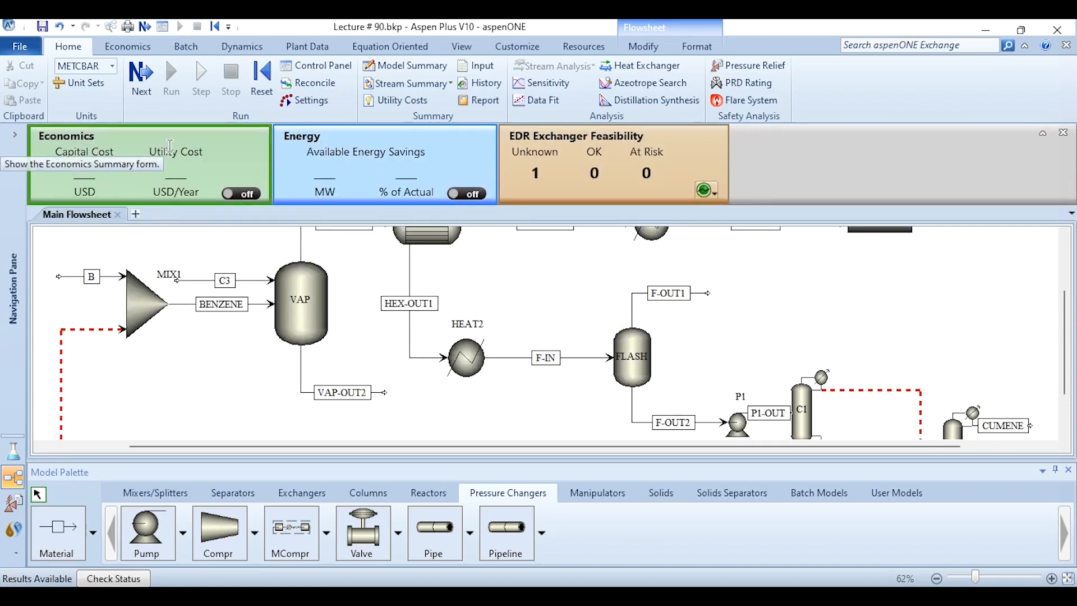
click(244, 194)
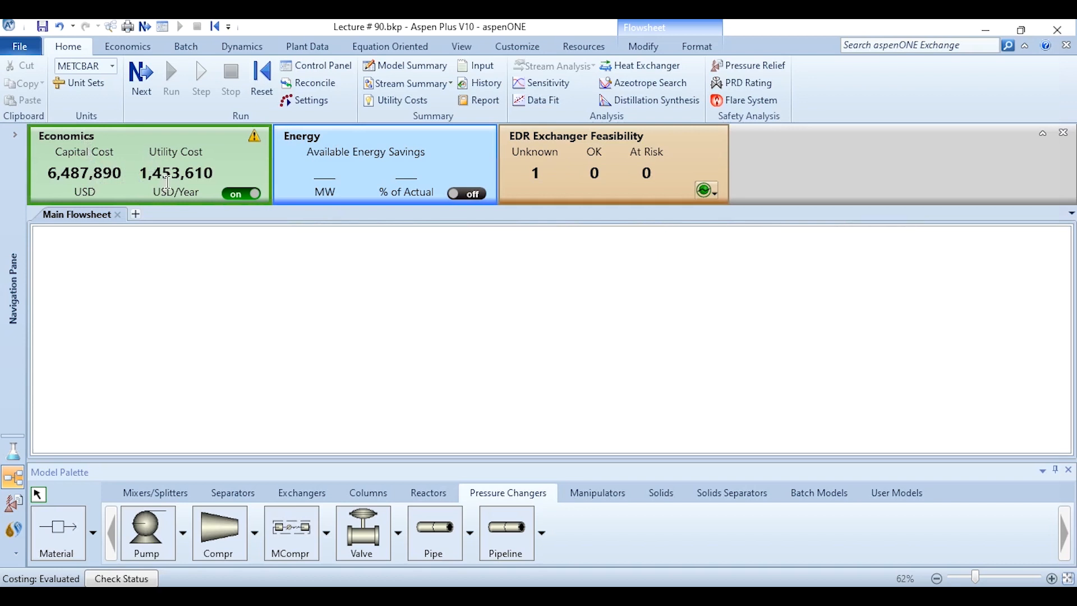
Step: Examine the cost summary and the utility rates and costs in the equipment results
click(167, 183)
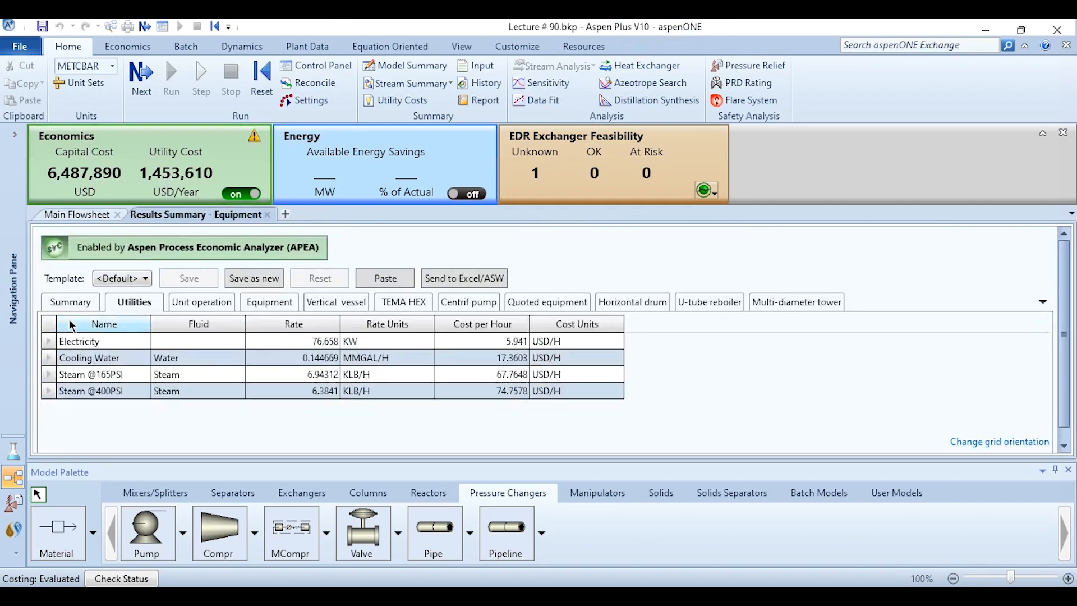
click(60, 303)
click(154, 341)
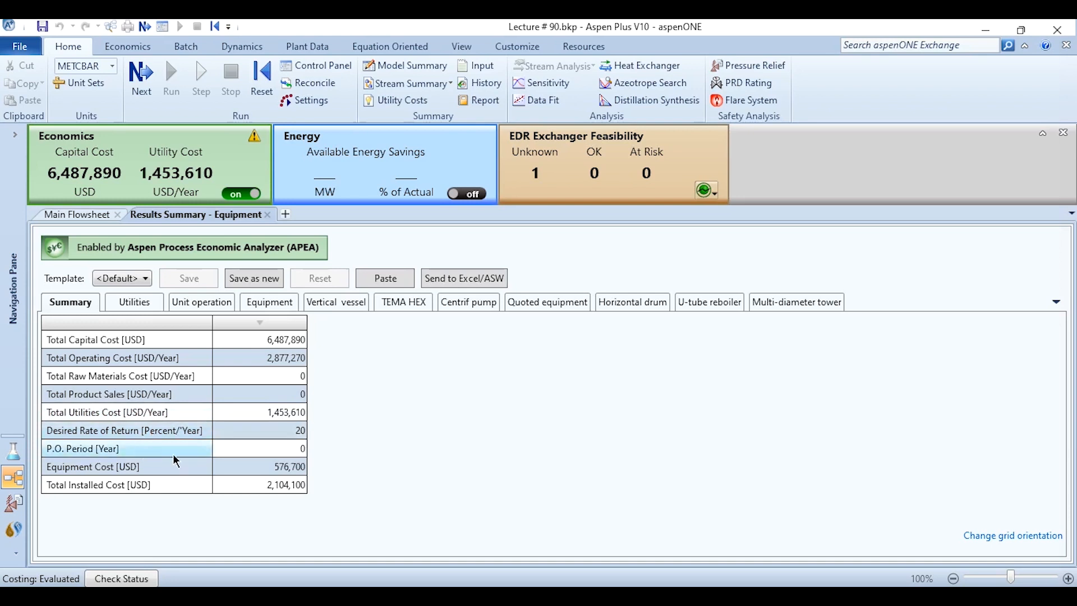
click(139, 310)
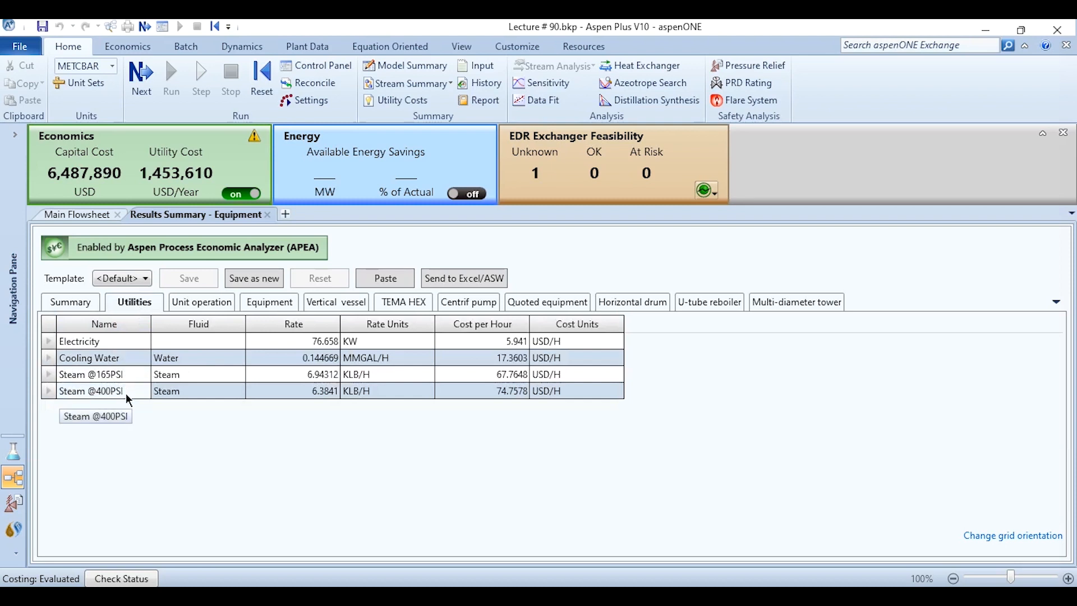
Step: Examine the costs by unit operation and by equipment item, including the sizing and evaluation errors for REACTOR
click(205, 303)
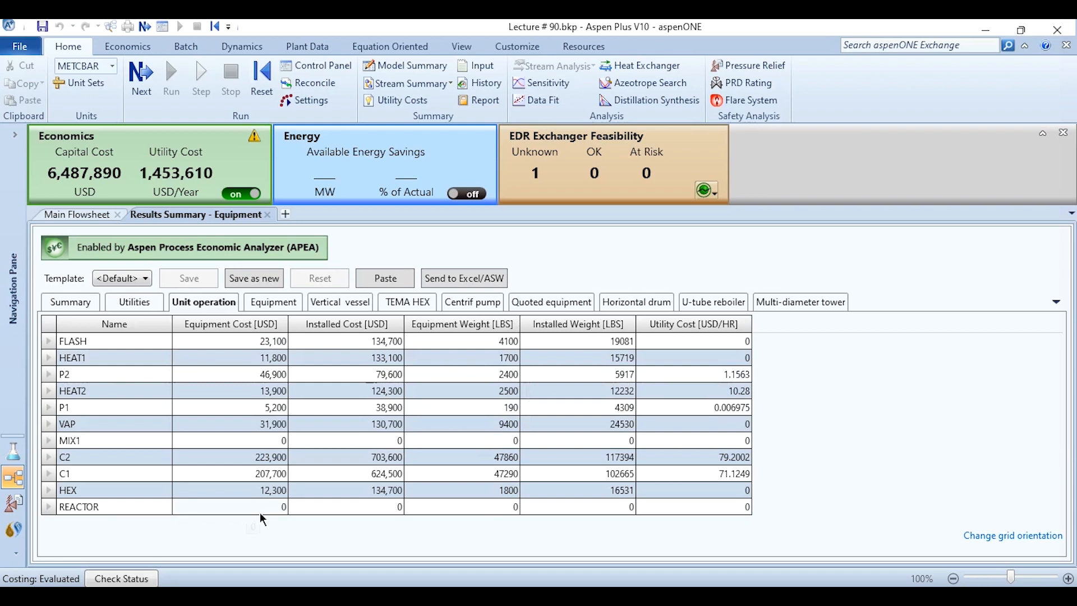
click(271, 303)
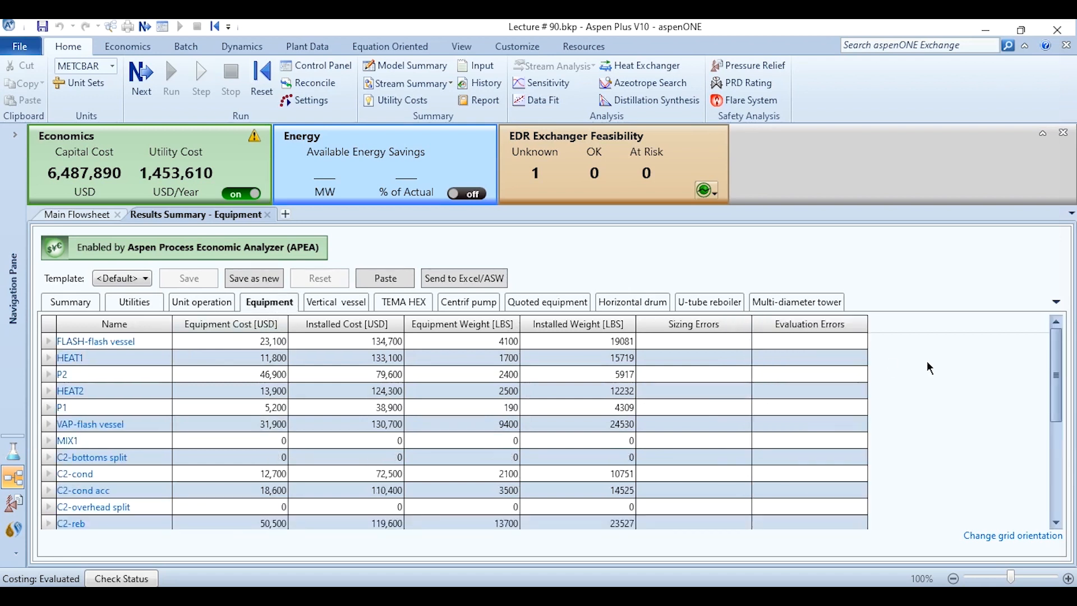
drag(1053, 352, 1054, 490)
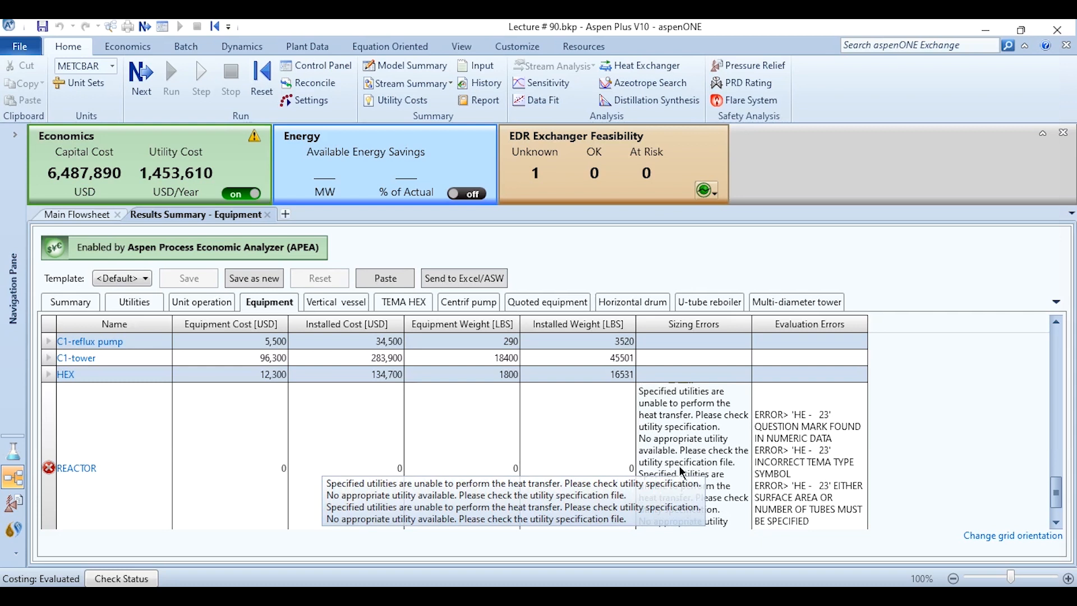
click(1057, 523)
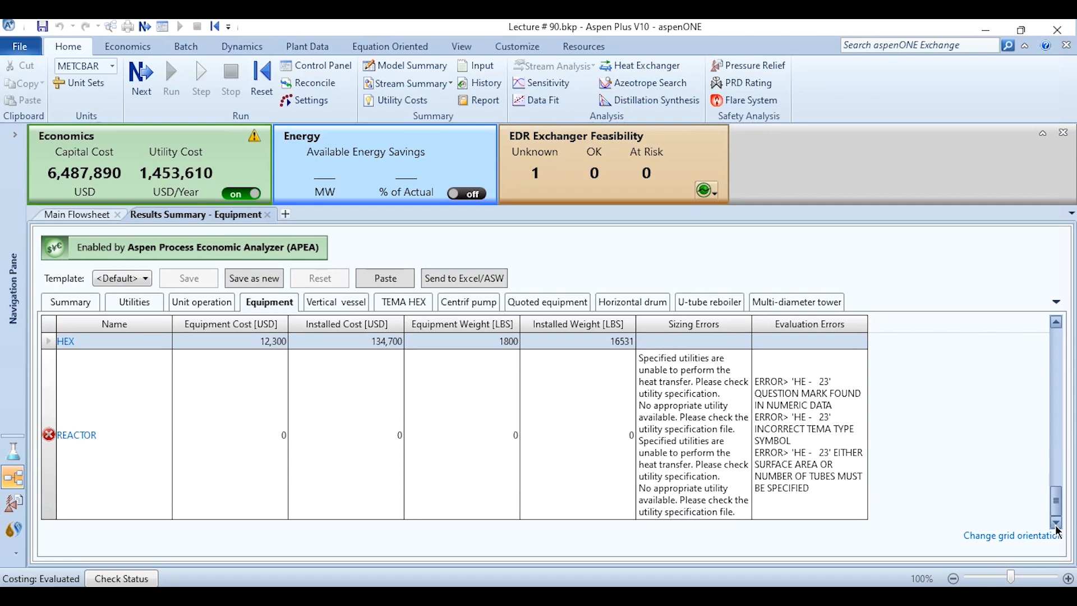
Step: Examine the sizing data for each equipment type, from vertical vessels through multi-diameter towers, and return to the main flowsheet
scroll(1060, 503, up, 5)
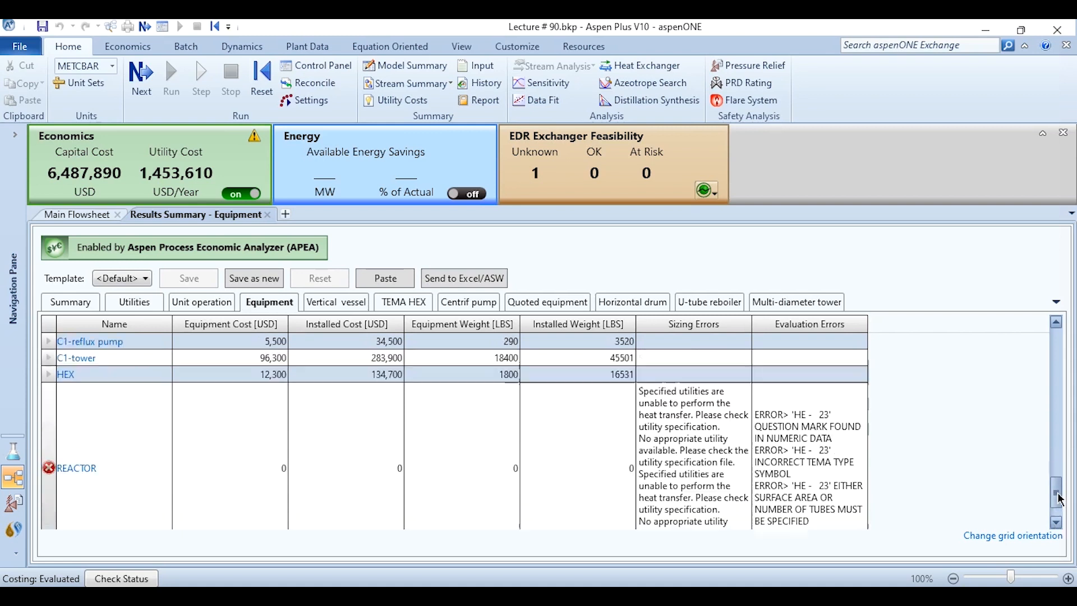
click(340, 303)
click(427, 303)
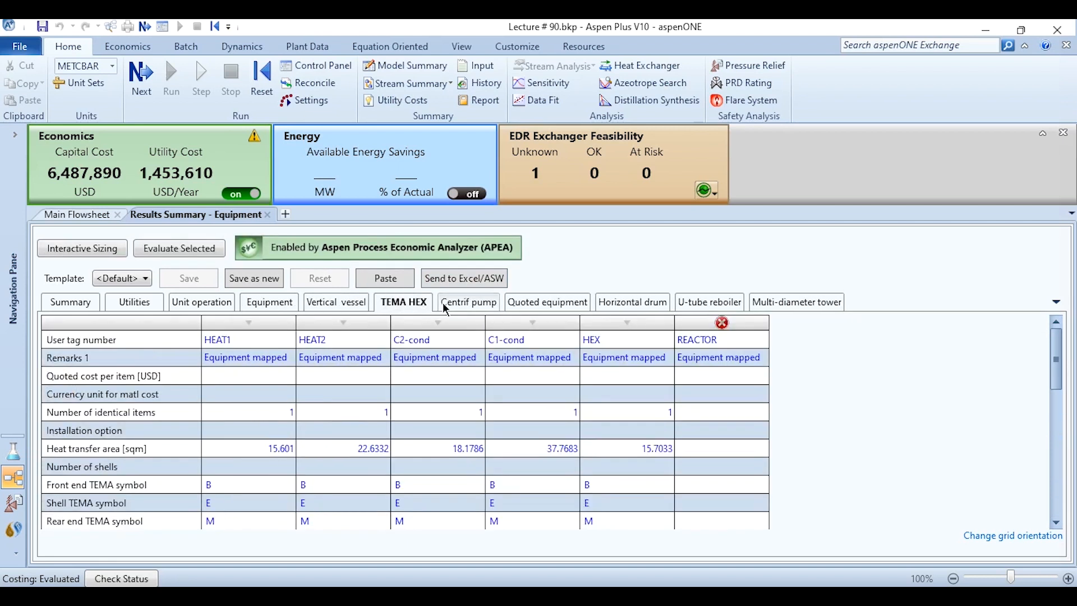
click(473, 305)
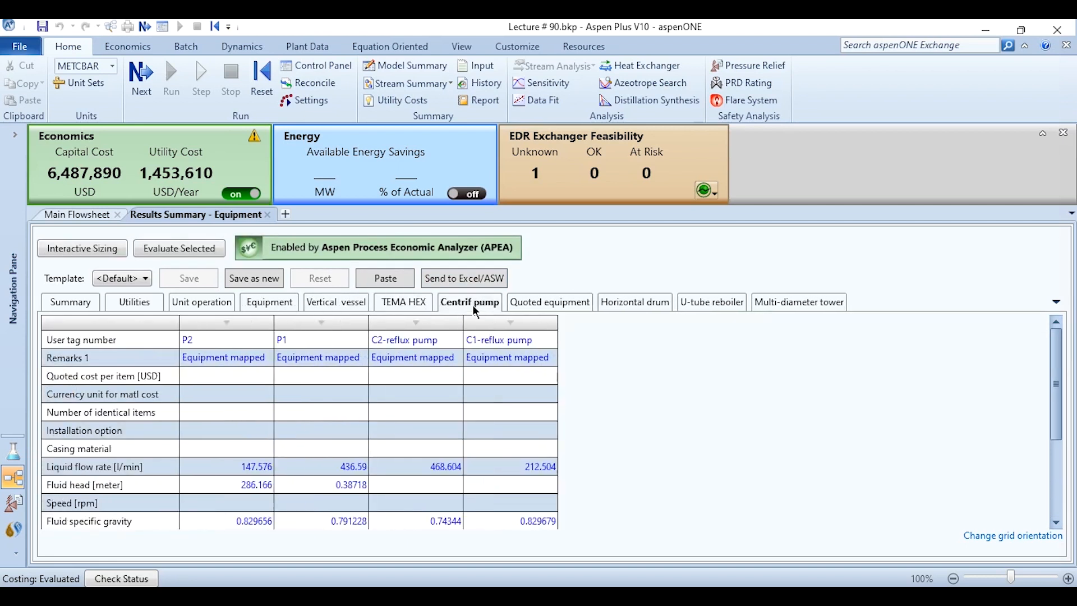
click(539, 302)
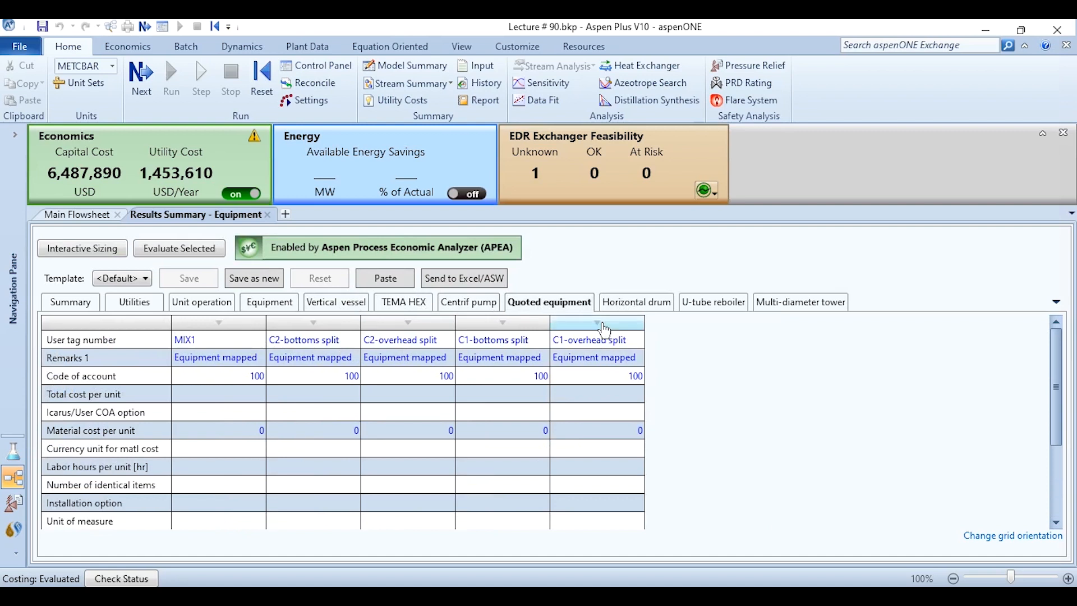
click(630, 306)
click(698, 312)
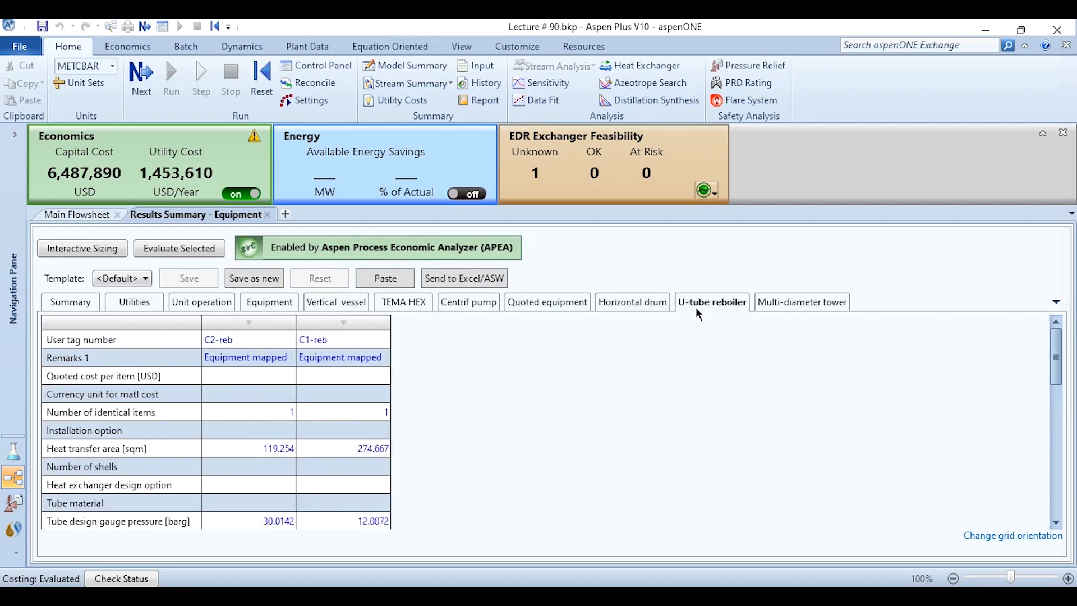
click(793, 309)
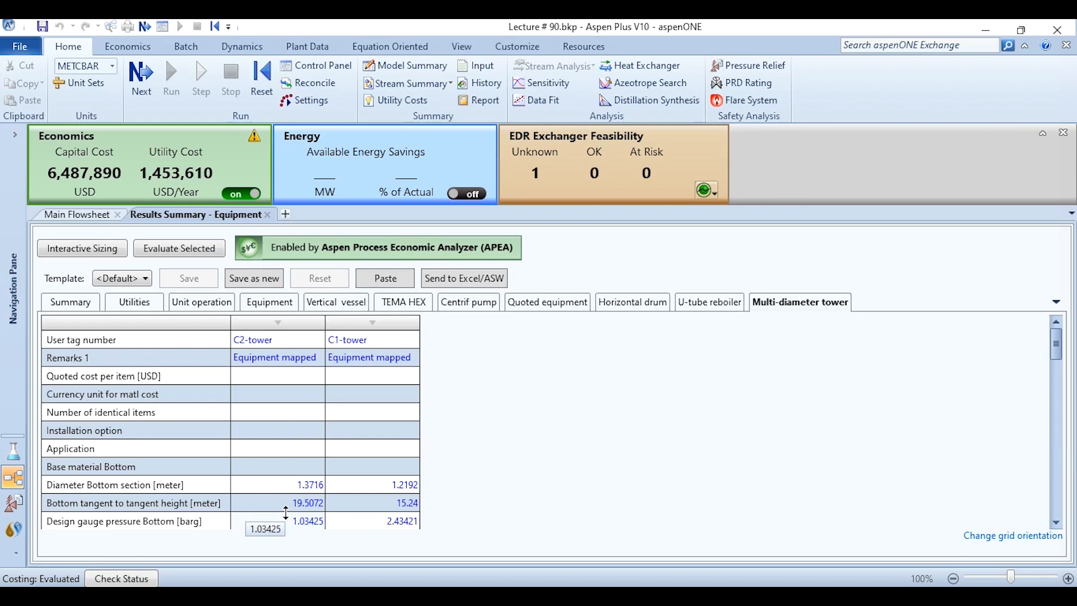
click(91, 214)
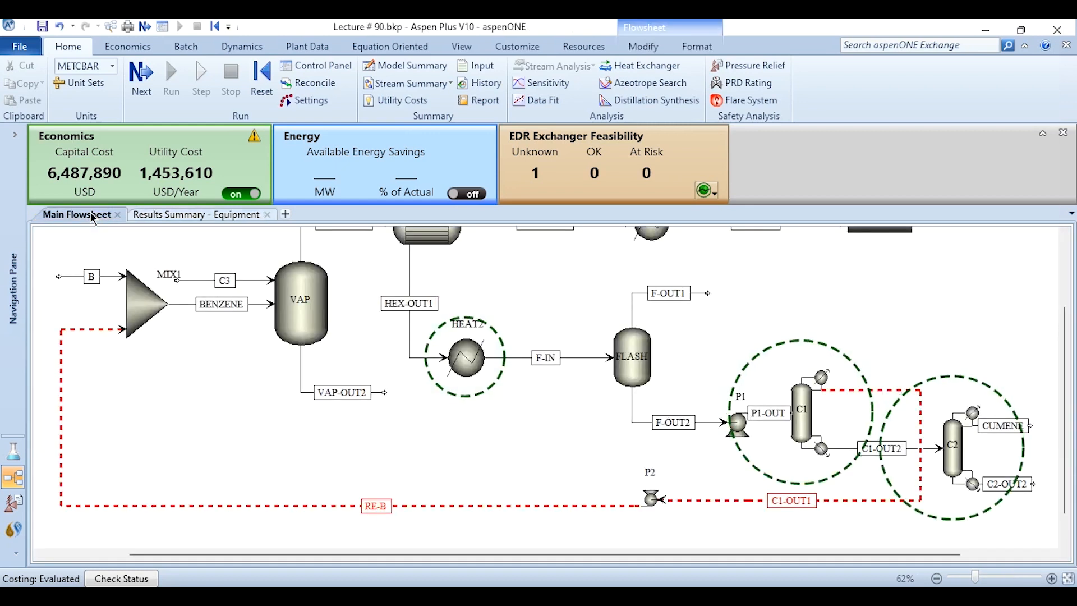
scroll(258, 404, up, 3)
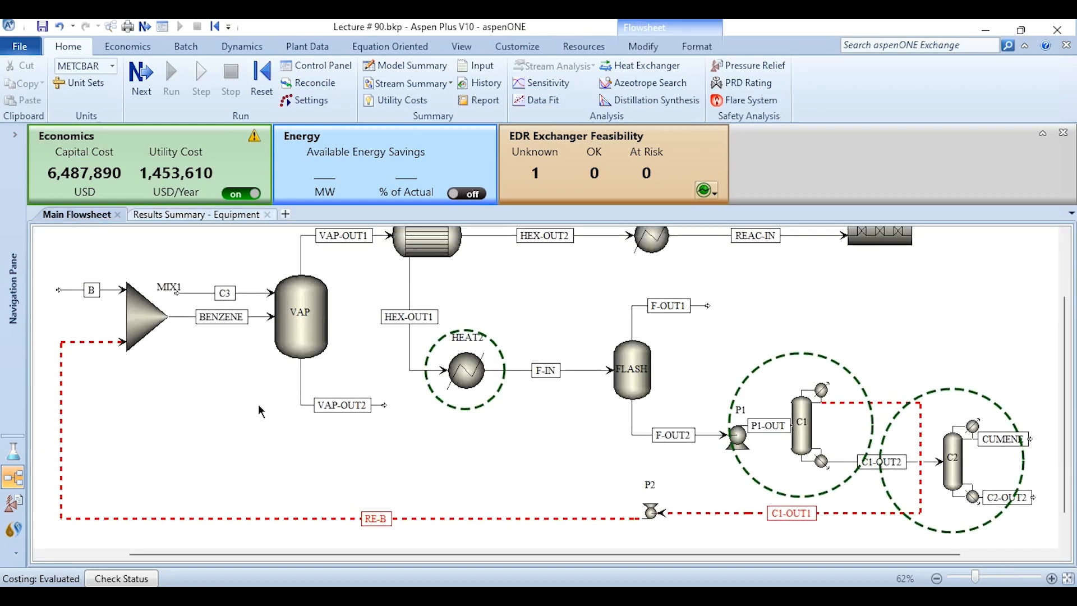